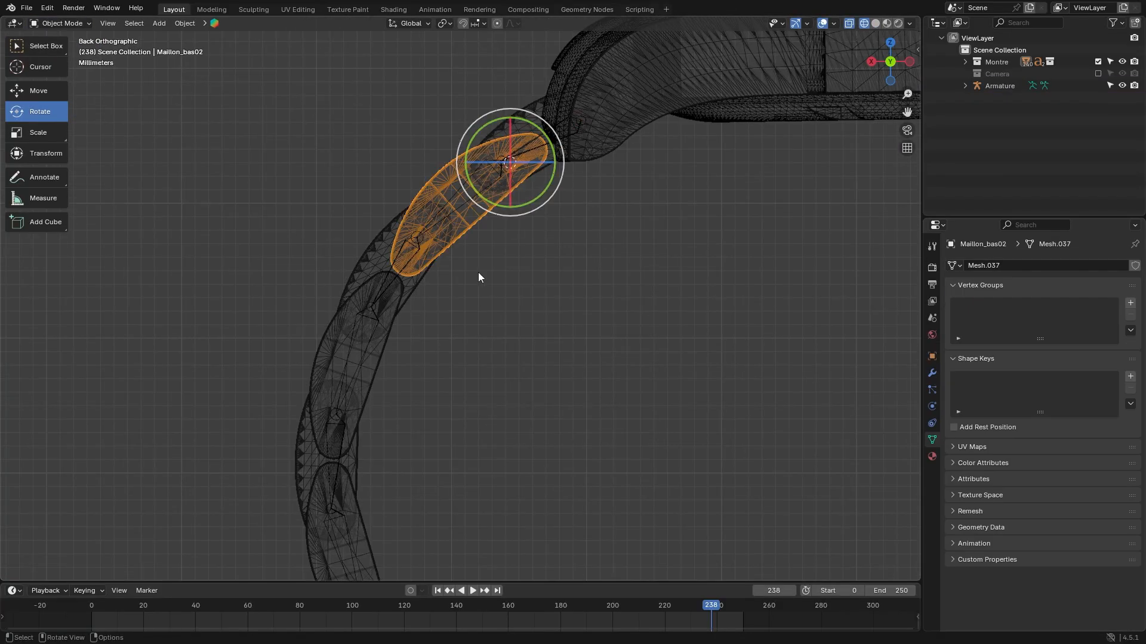
Snap the bone joints from the Maillon_bas02 link downward to the matching link pivots, using the 3D cursor
key(Tab)
key(Tab)
click(379, 258)
key(shift+s)
click(389, 328)
click(412, 359)
click(412, 358)
key(shift+s)
key(Tab)
key(shift+s)
scroll(496, 223, up, 2)
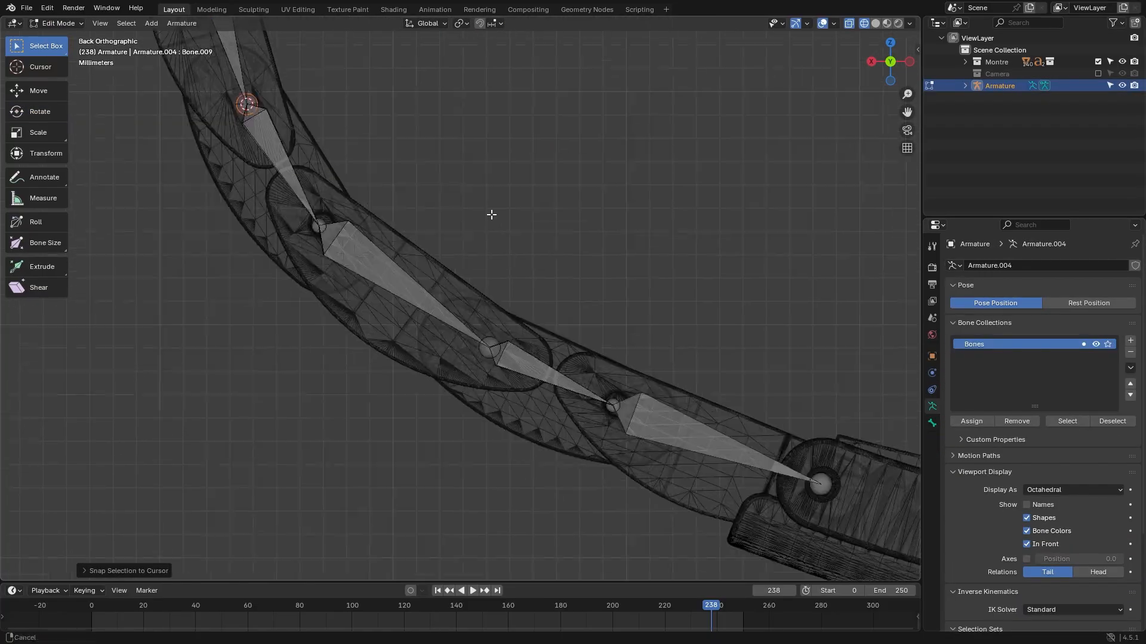
Snap the bone joints along the bracelet's lower curve to their link pivots by way of the 3D cursor
key(Tab)
key(Tab)
key(shift+s)
key(Tab)
click(544, 376)
click(539, 351)
key(Tab)
key(shift+s)
click(441, 254)
key(Tab)
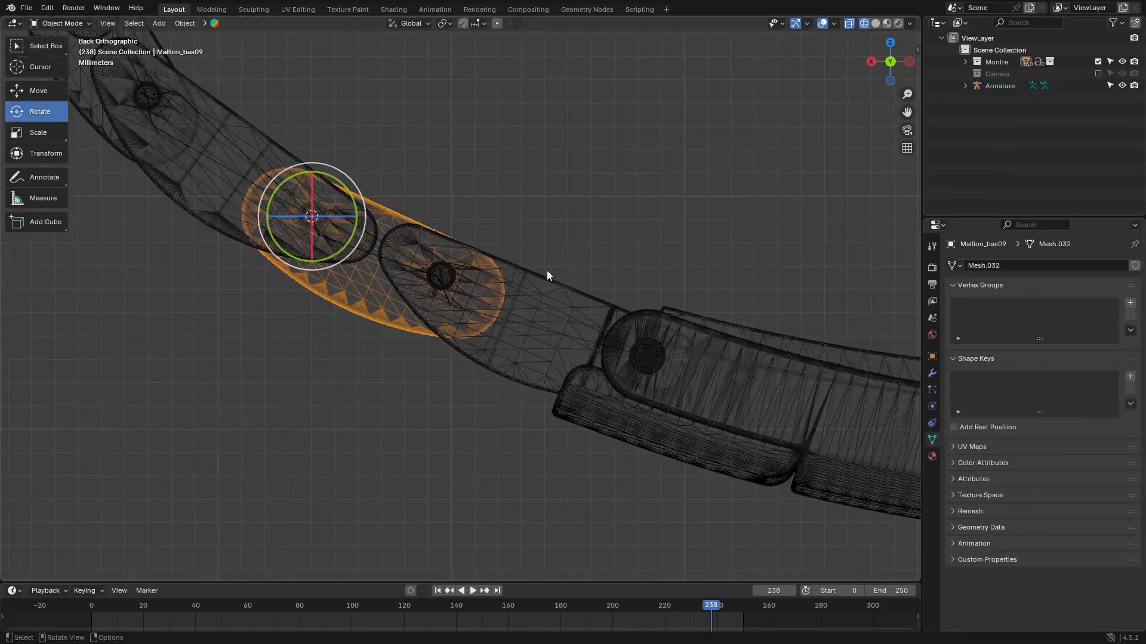
Snap the last joint near the Maillon_bas09 link and the final bone's tip to their pivots, and return to solid display
key(Tab)
middle_drag(513, 195, 565, 226)
click(569, 227)
key(shift+s)
click(530, 307)
key(Tab)
key(shift+s)
scroll(576, 276, down, 4)
key(shift+z)
middle_drag(576, 277, 487, 322)
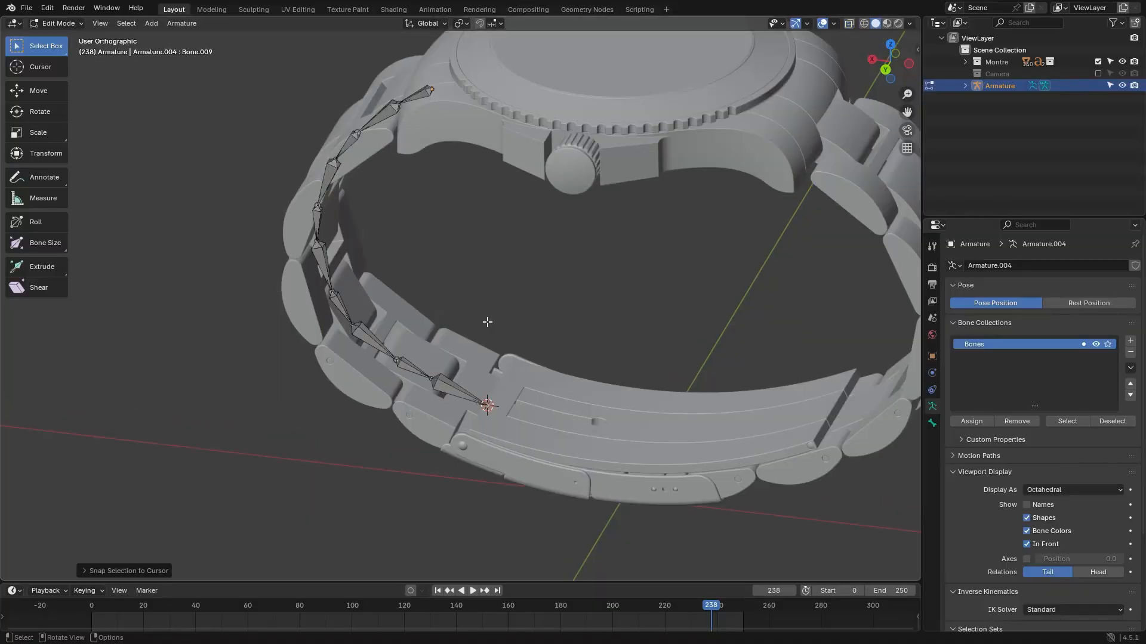
Add a cube-shaped empty at the 3D cursor on the bone chain's end, resize it and apply its scale
key(Tab)
click(513, 333)
key(shift+a)
key(s)
key(n)
key(ctrl+a)
key(n)
Add an Inverse Kinematics constraint to the chain's last bone, with Empty as the target and a chain length of 10
click(303, 174)
key(ctrl+Tab)
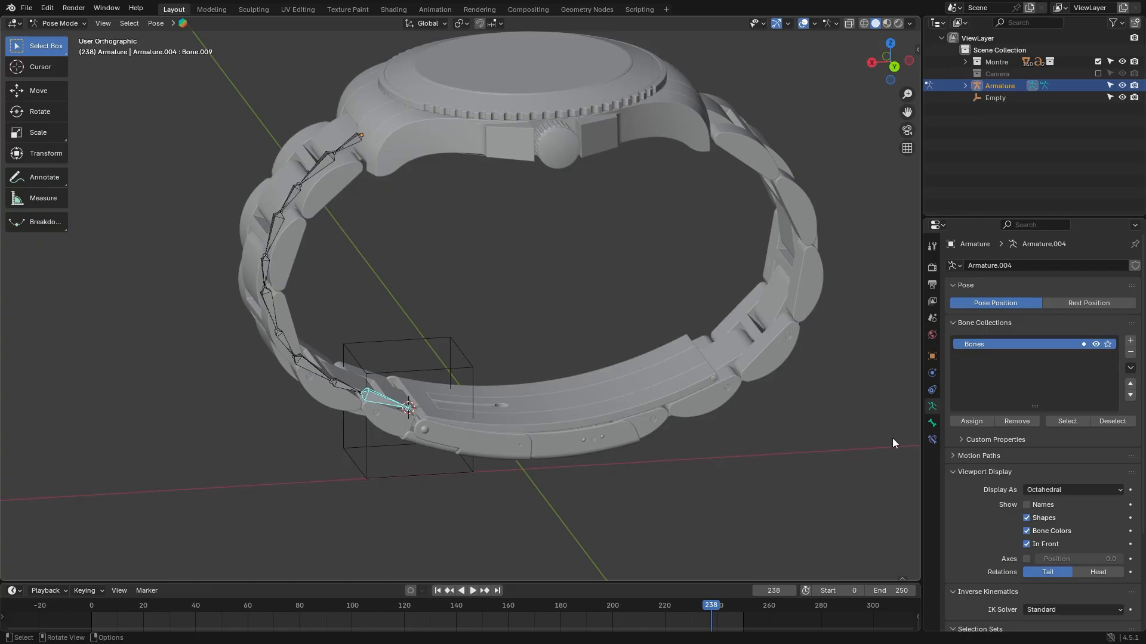
click(932, 440)
click(982, 267)
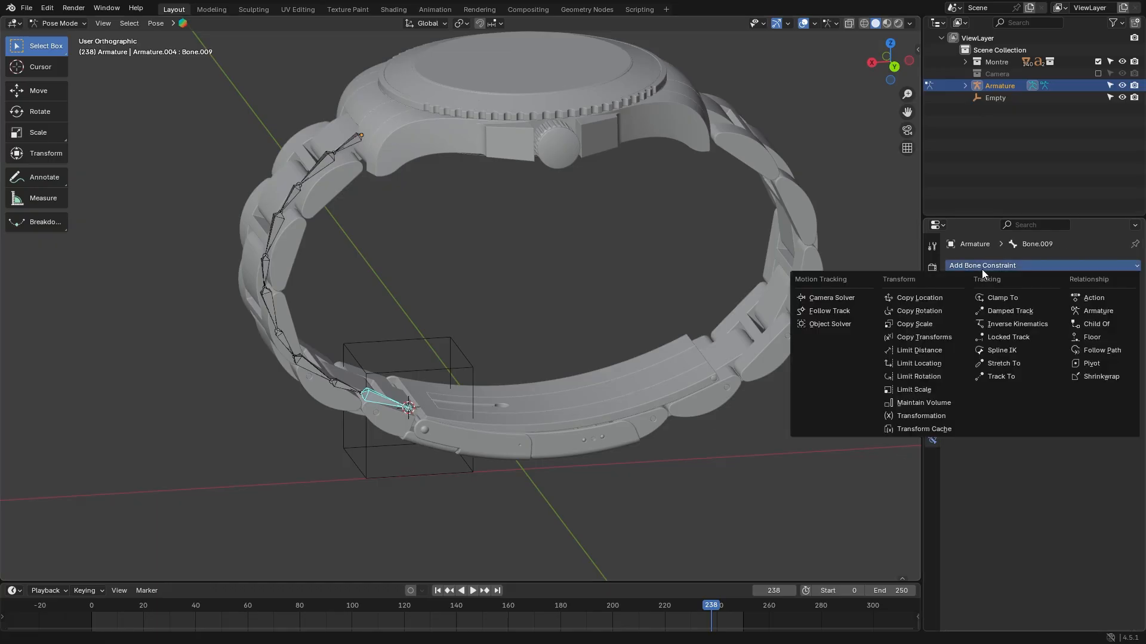
click(1009, 325)
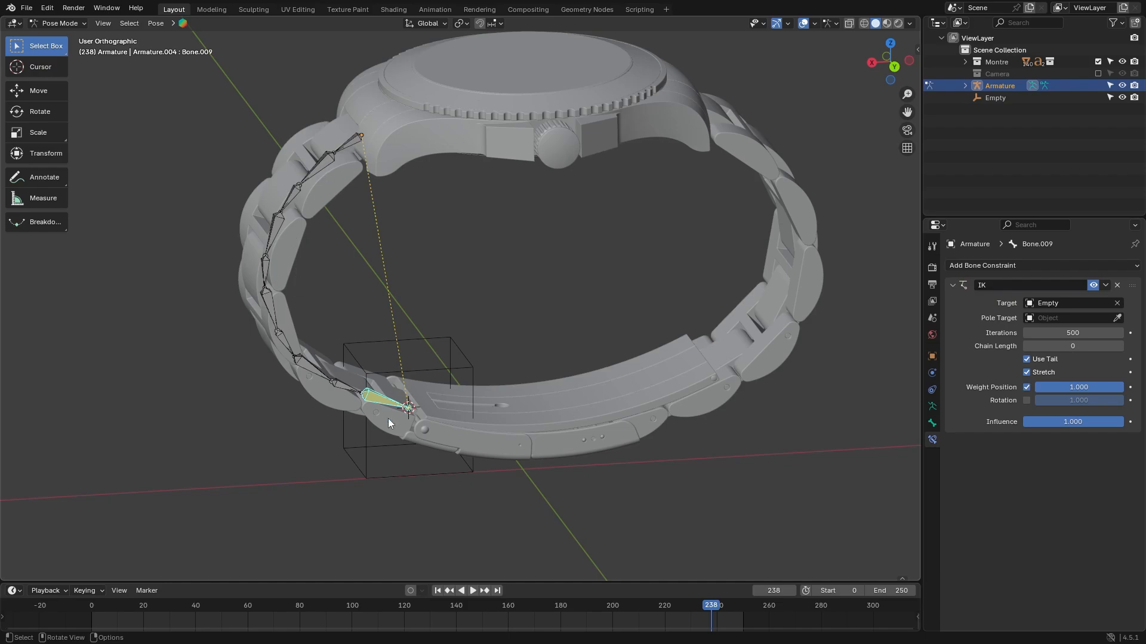
Try moving the Empty in Object Mode to test the bone chain's IK, and cancel the move
click(57, 23)
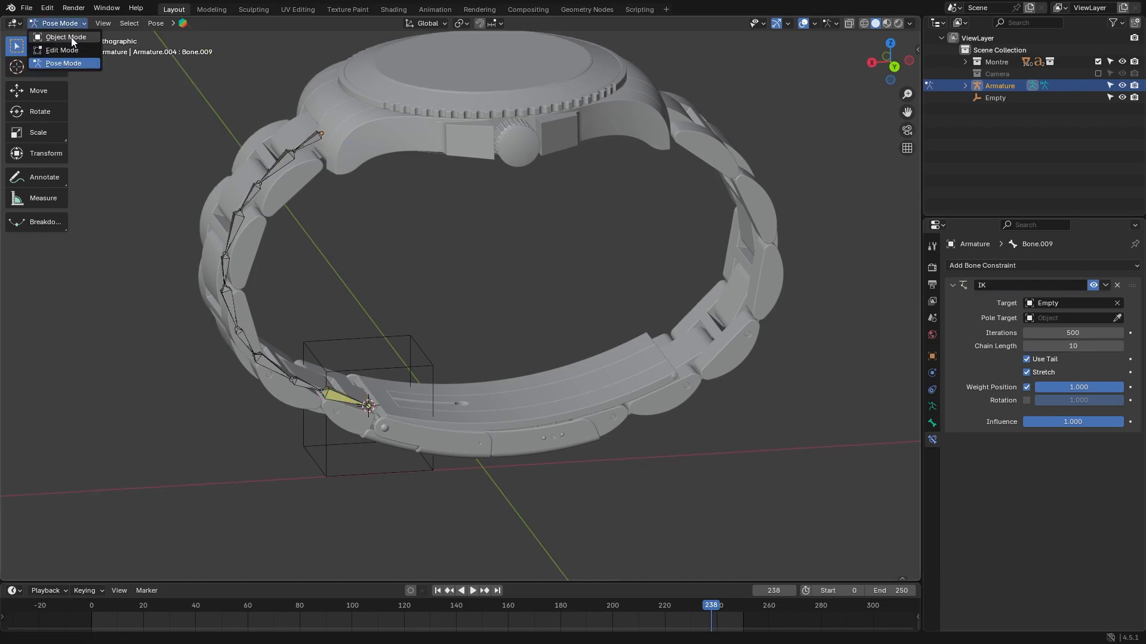
click(72, 38)
click(412, 338)
key(g)
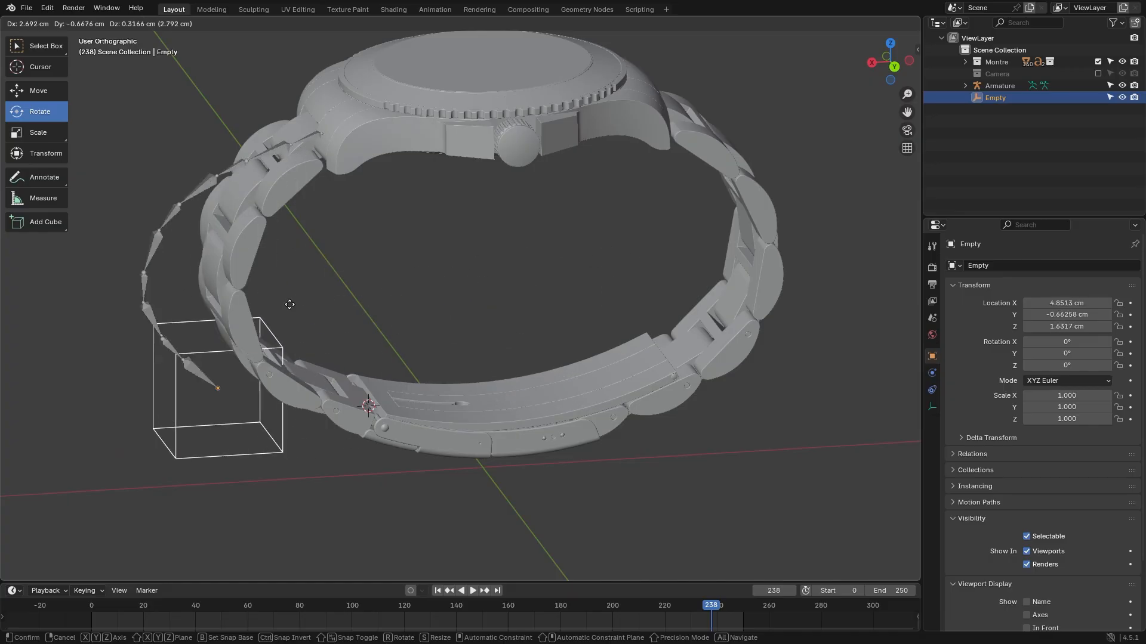
right_click(450, 301)
scroll(283, 294, down, 1)
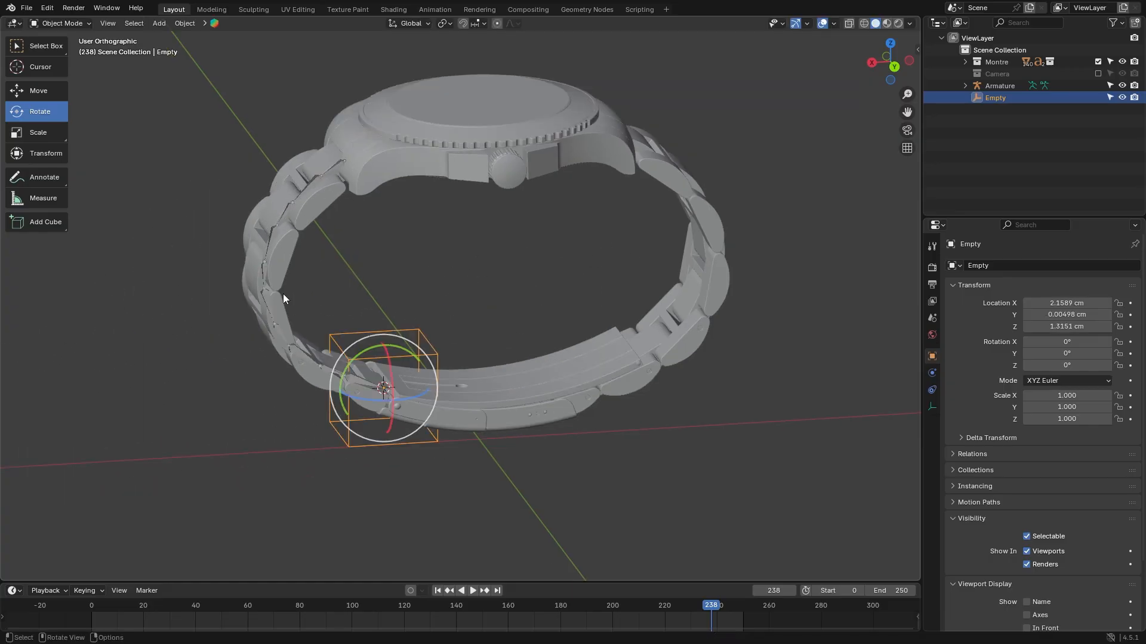
Parent the bracelet links to their matching armature bones, starting with the link nearest the watch case
click(325, 189)
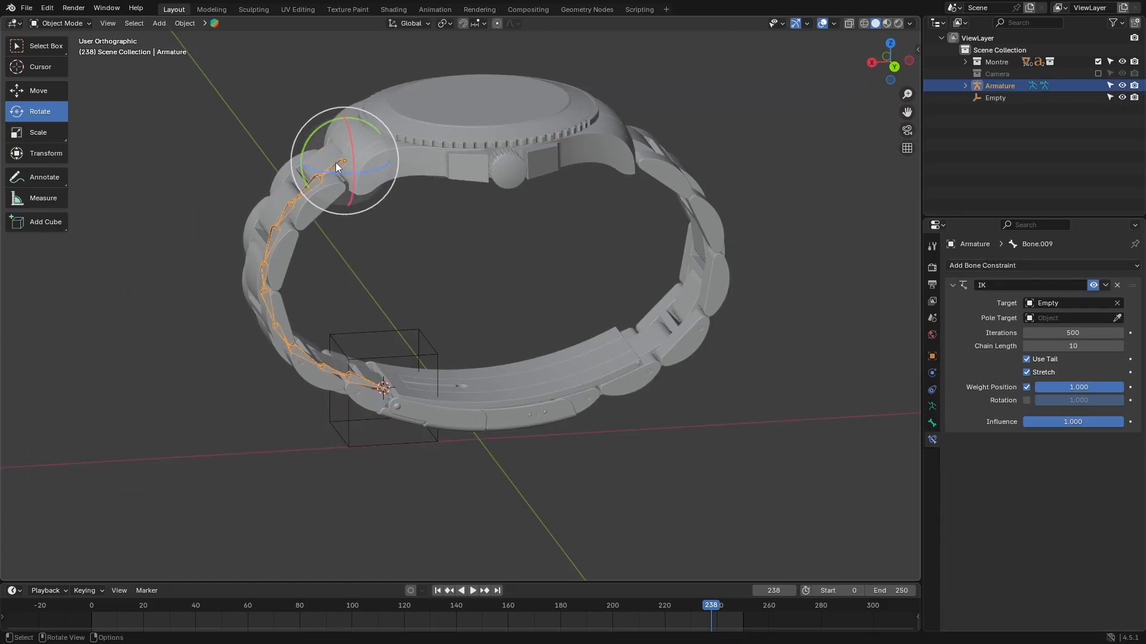
click(327, 158)
scroll(278, 216, up, 2)
middle_drag(279, 215, 320, 229)
shift+click(258, 186)
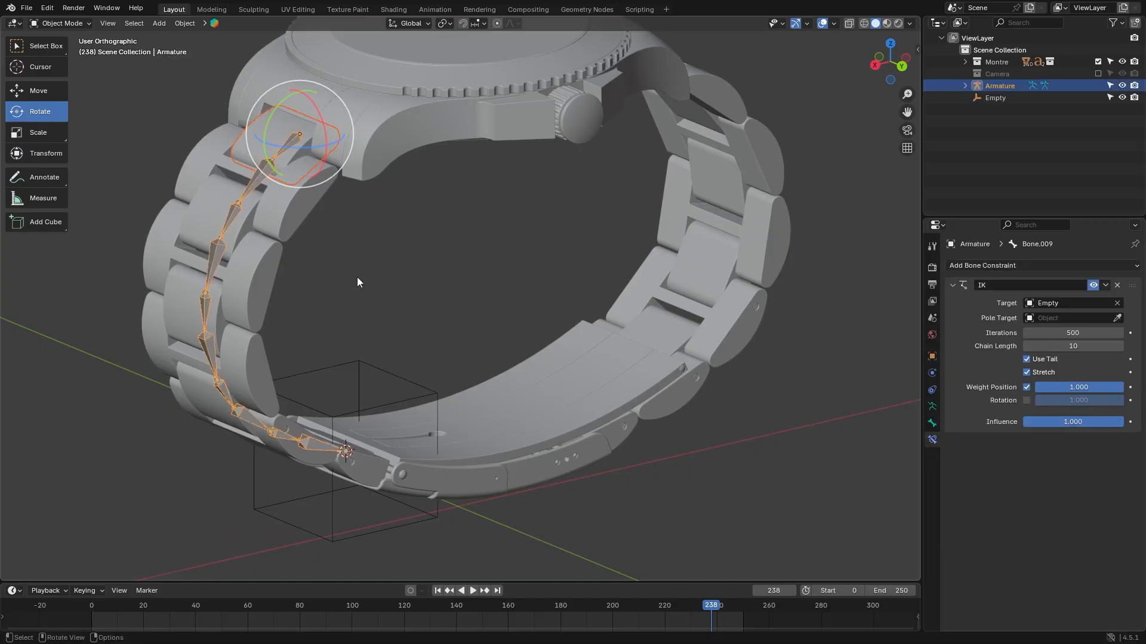
middle_drag(354, 279, 345, 262)
click(60, 22)
click(74, 67)
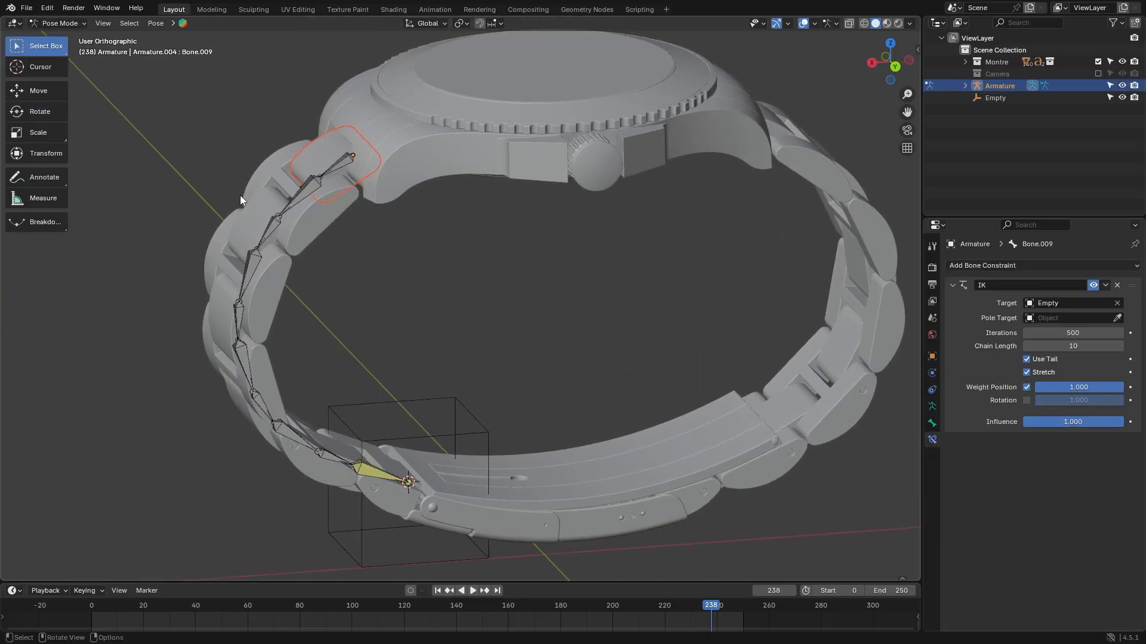
click(342, 160)
key(ctrl+p)
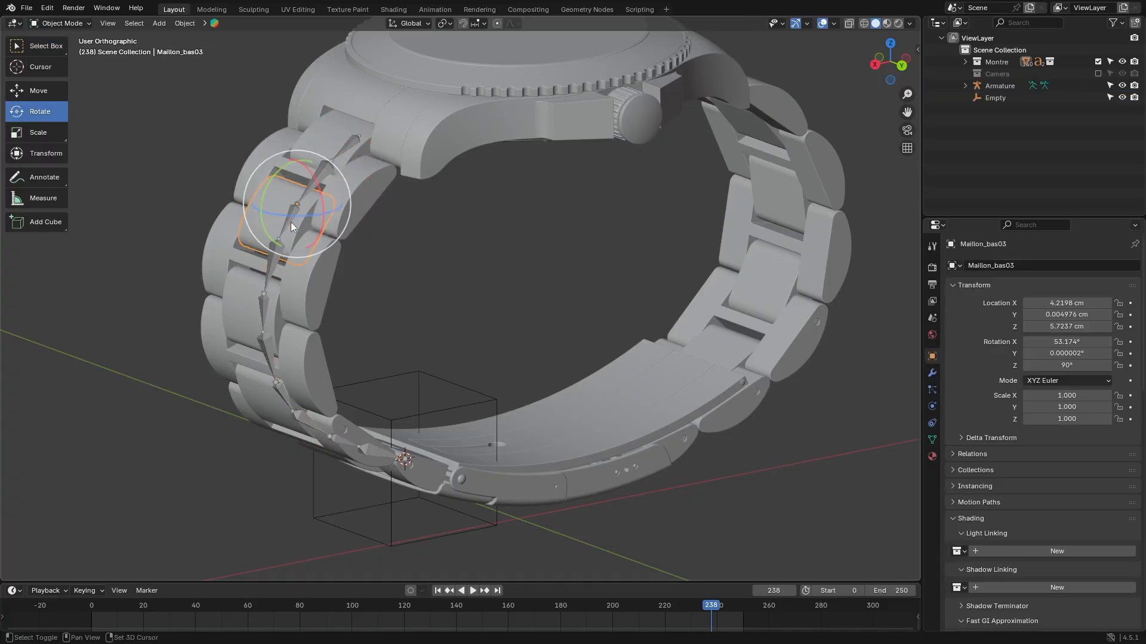
shift+click(291, 222)
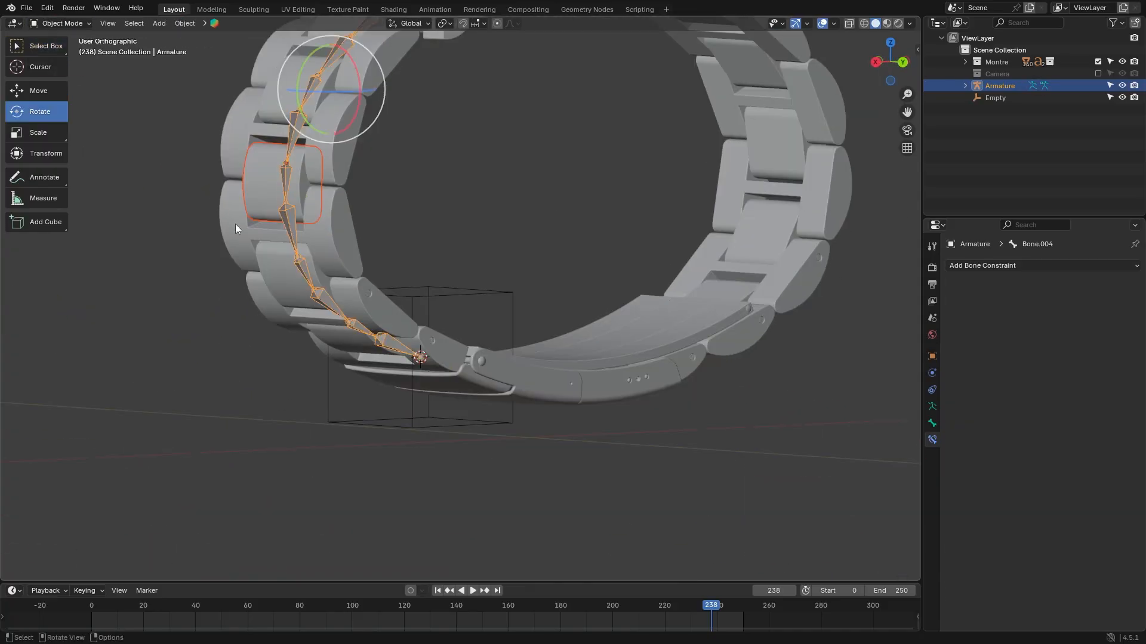
key(ctrl+Tab)
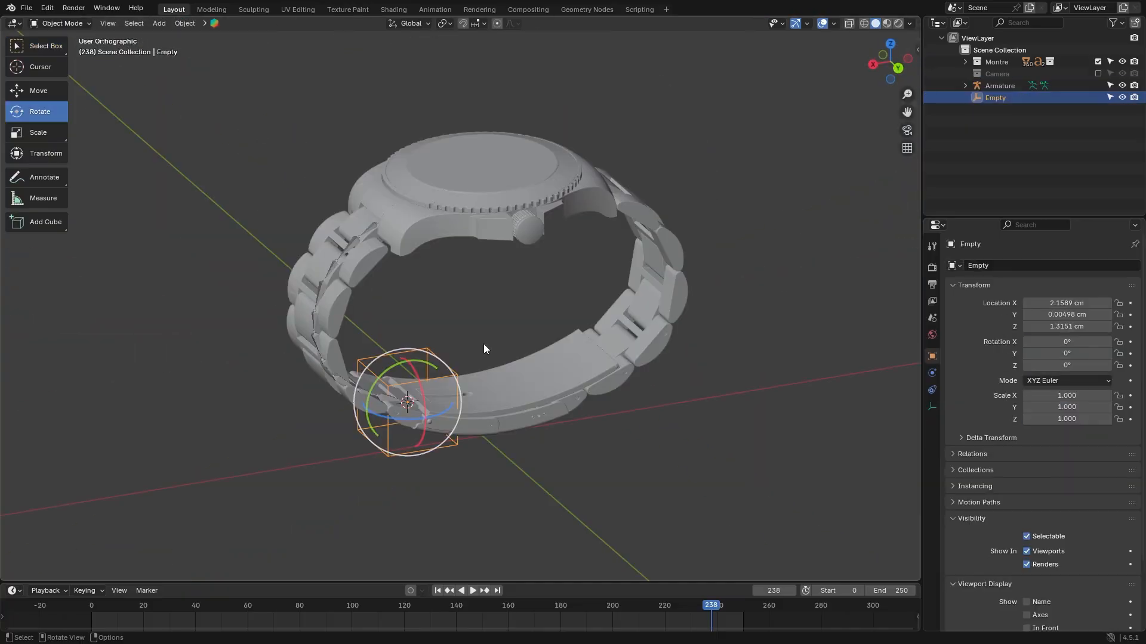
Lock the Empty's Y location and its X and Z rotation, and test the bracelet's motion by moving it
key(g)
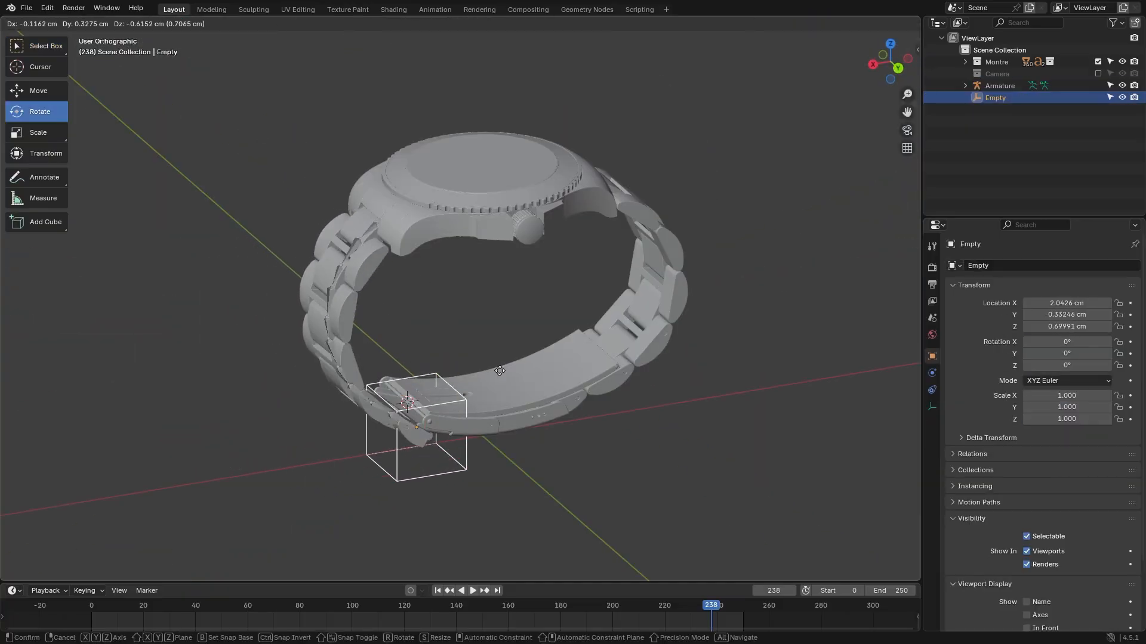
click(337, 229)
scroll(334, 244, down, 2)
middle_drag(328, 286, 430, 298)
key(ctrl+z)
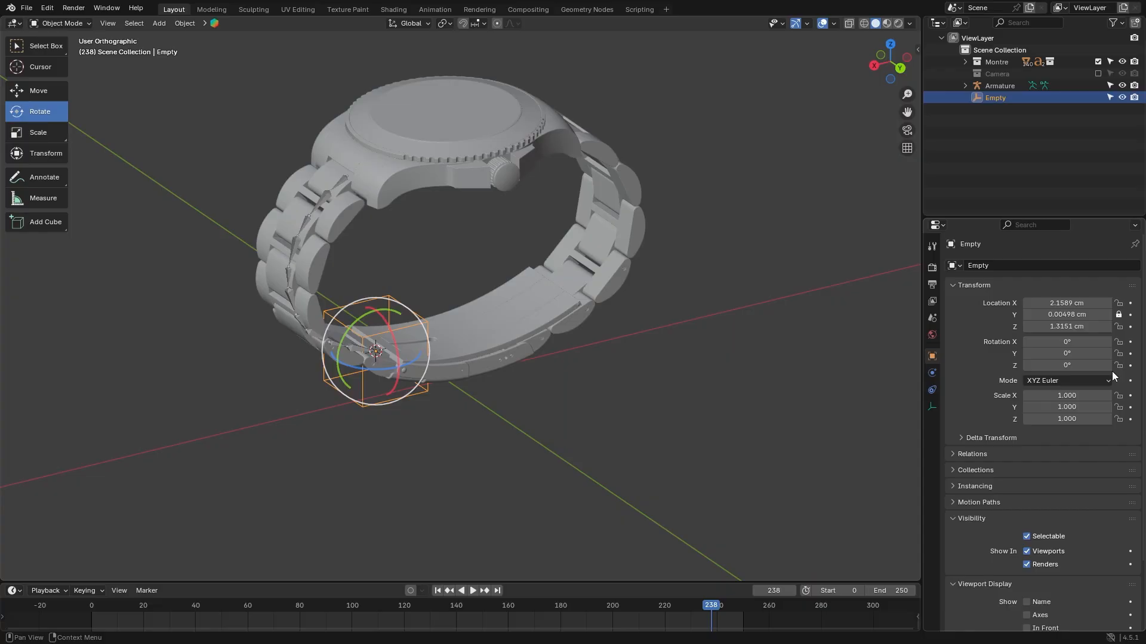
key(g)
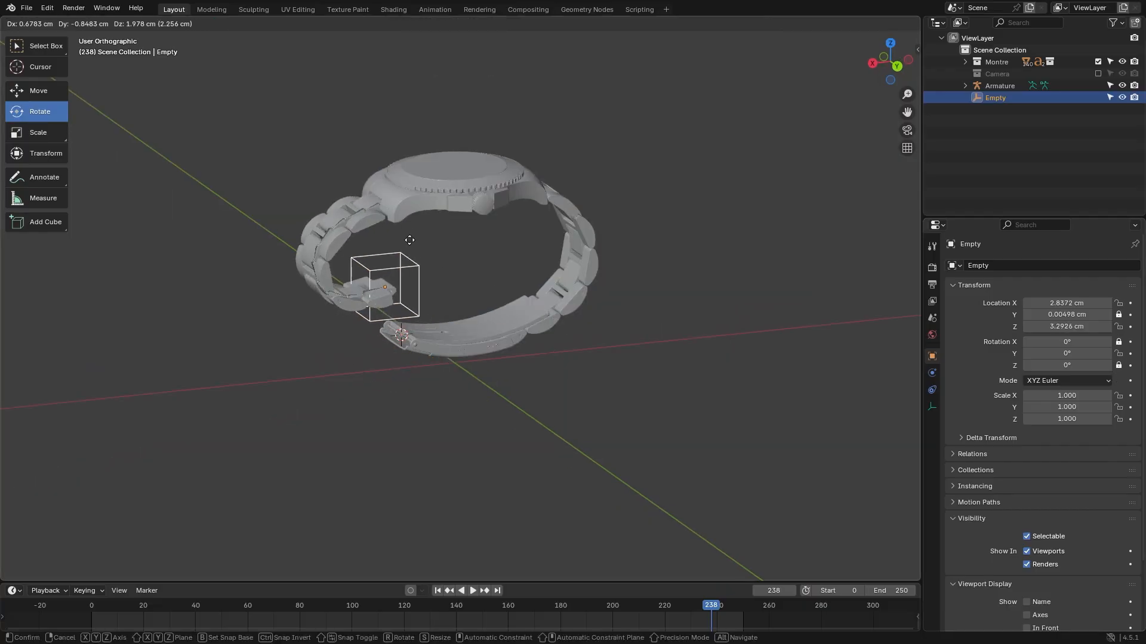
Rename the armature Armature_bas_bracelet and its target Empty_IK_bas_bracelet, and group them in a Rig collection
click(1002, 84)
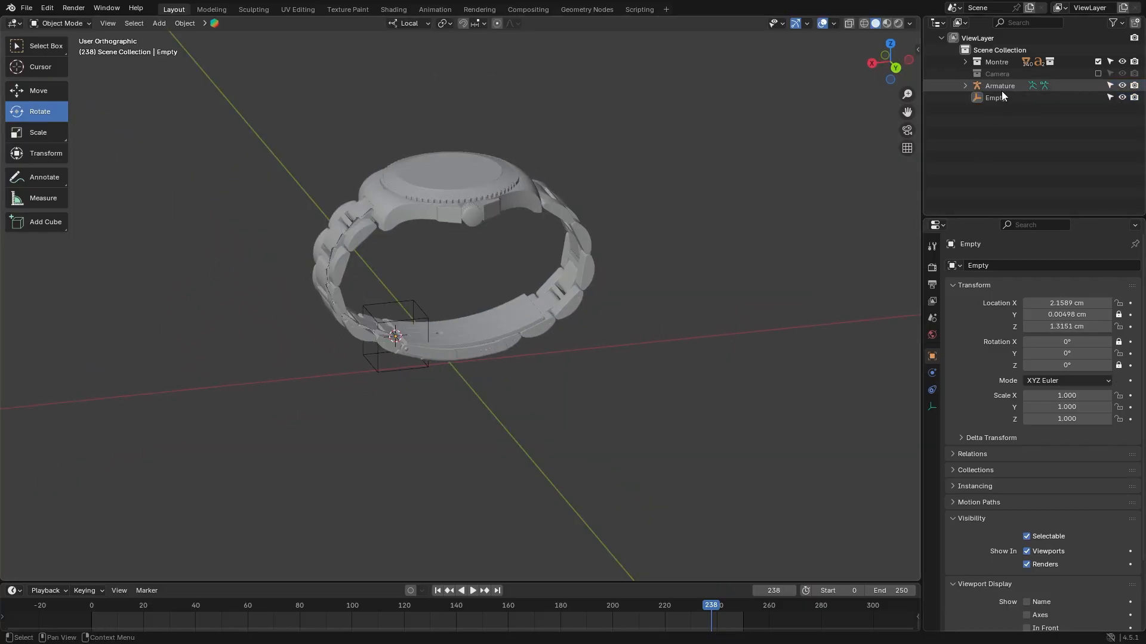
double_click(1009, 85)
key(Return)
double_click(1014, 98)
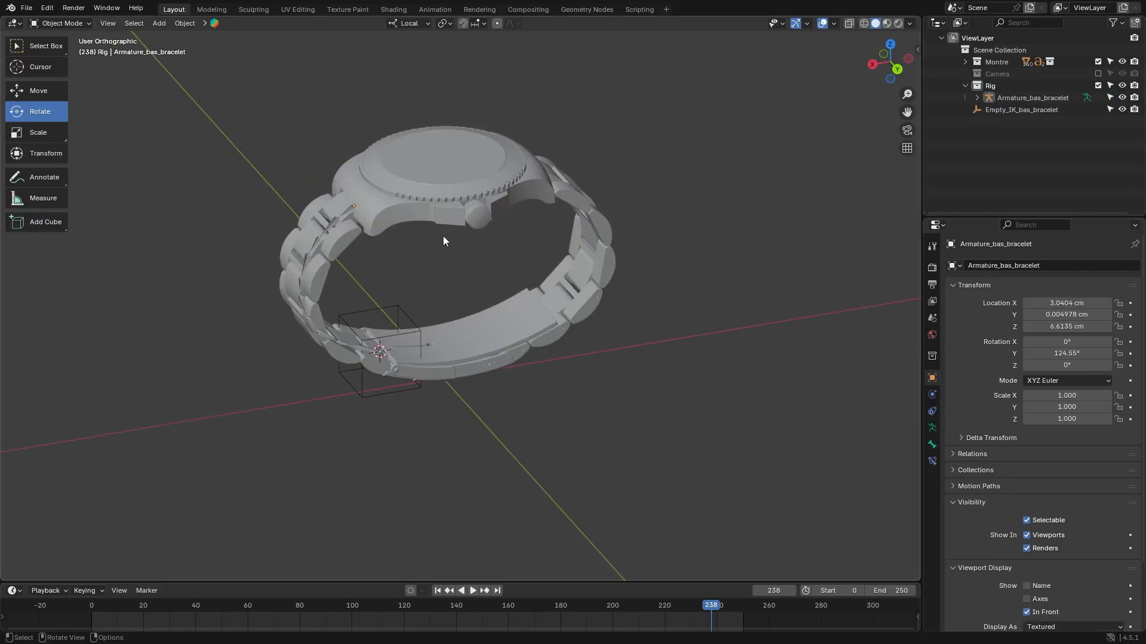
Build the opposite strap's armature from a duplicate whose first bone starts at the case pivot, and name it Armature_haut_bracelet
middle_drag(512, 238, 558, 186)
click(449, 353)
middle_drag(441, 346, 422, 344)
drag(402, 314, 378, 290)
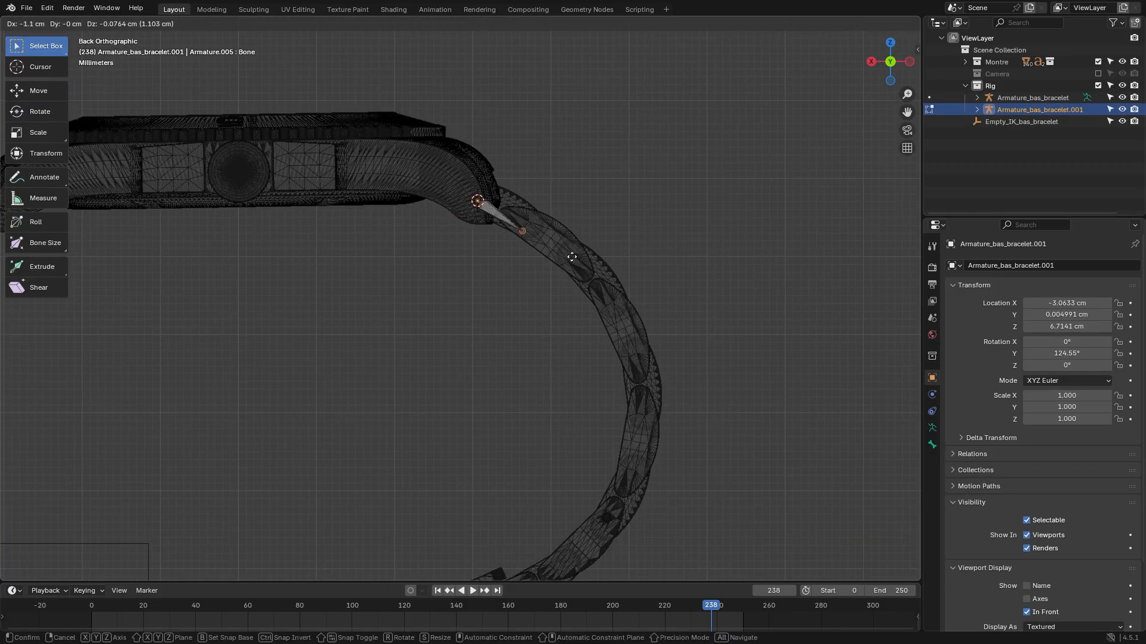
double_click(1015, 109)
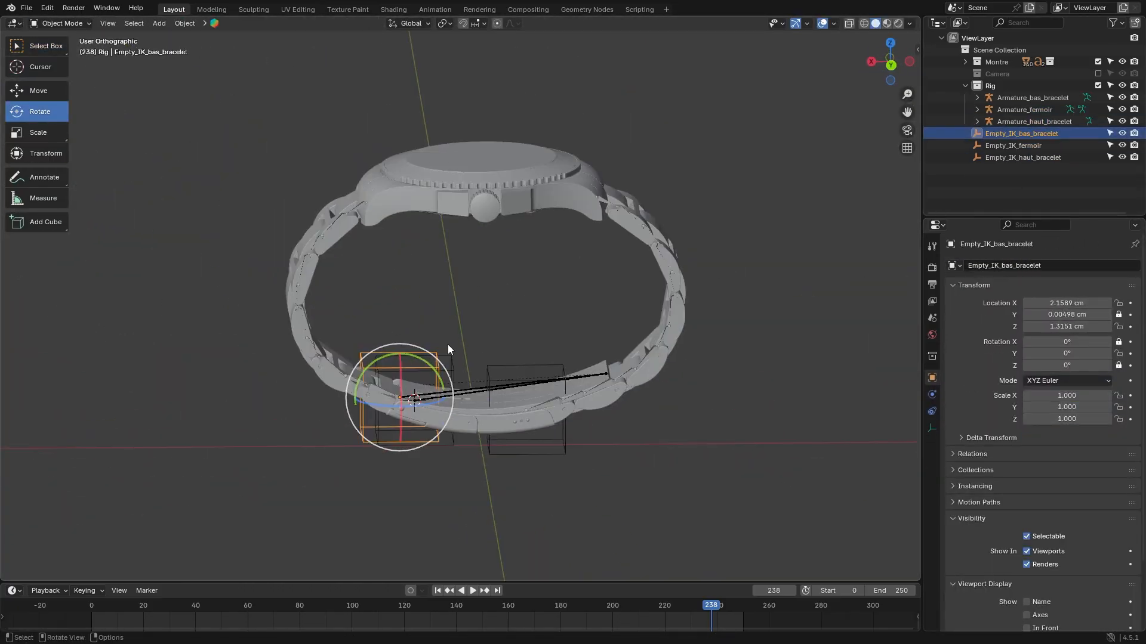
Try moving Empty_IK_bas_bracelet, Empty_IK_haut_bracelet and Empty_IK_fermoir in turn to test the rig, cancelling each move
key(g)
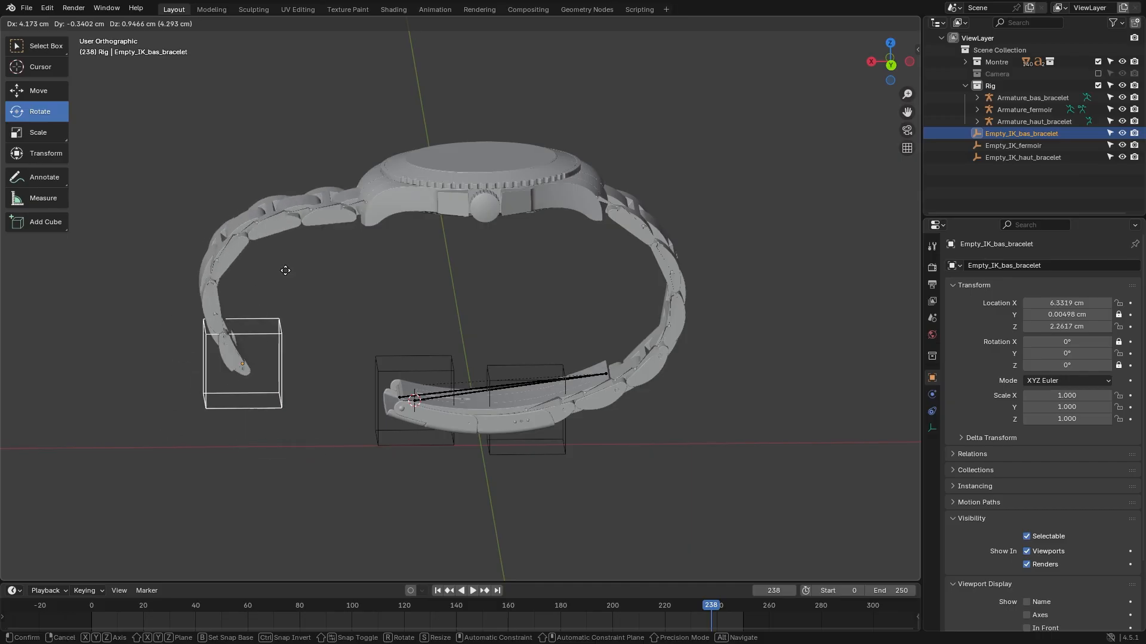
click(456, 305)
click(560, 367)
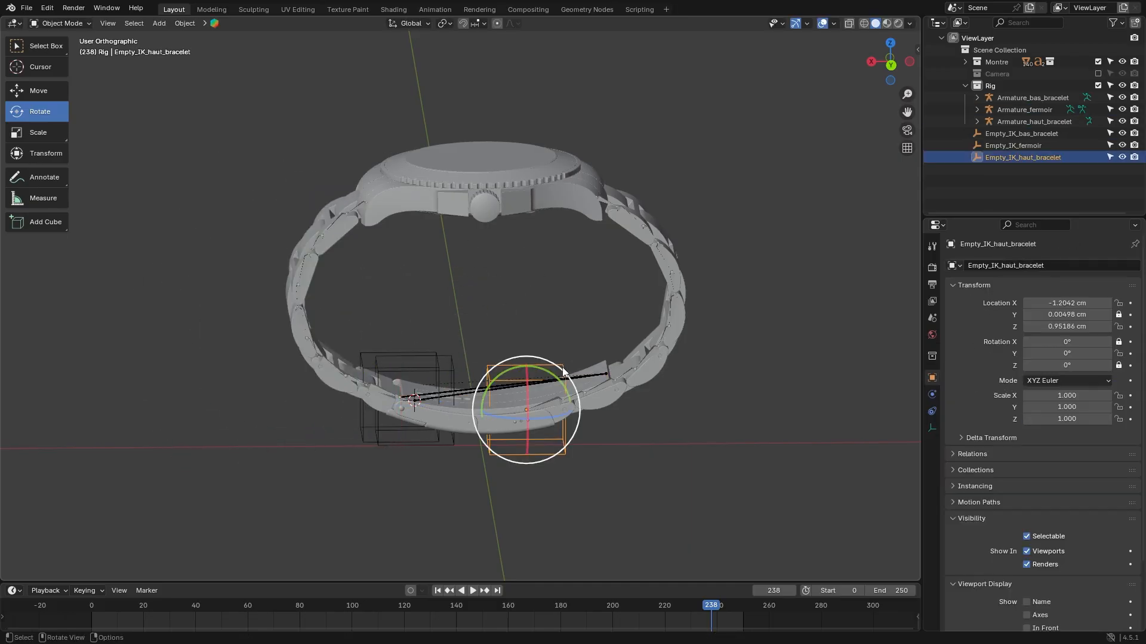
key(g)
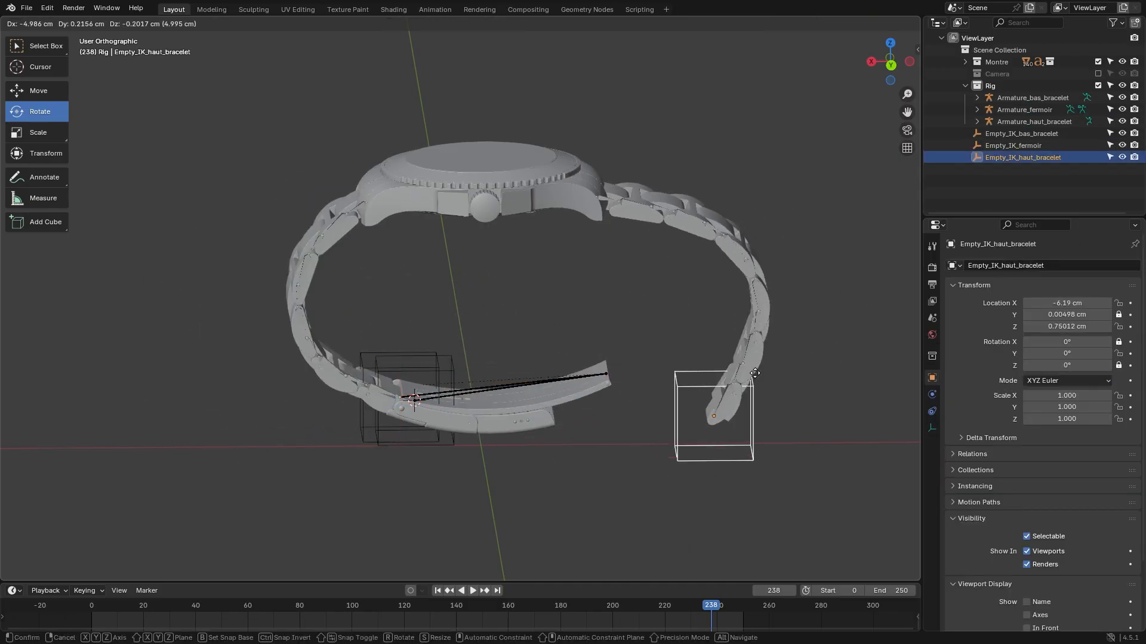
key(Escape)
click(461, 374)
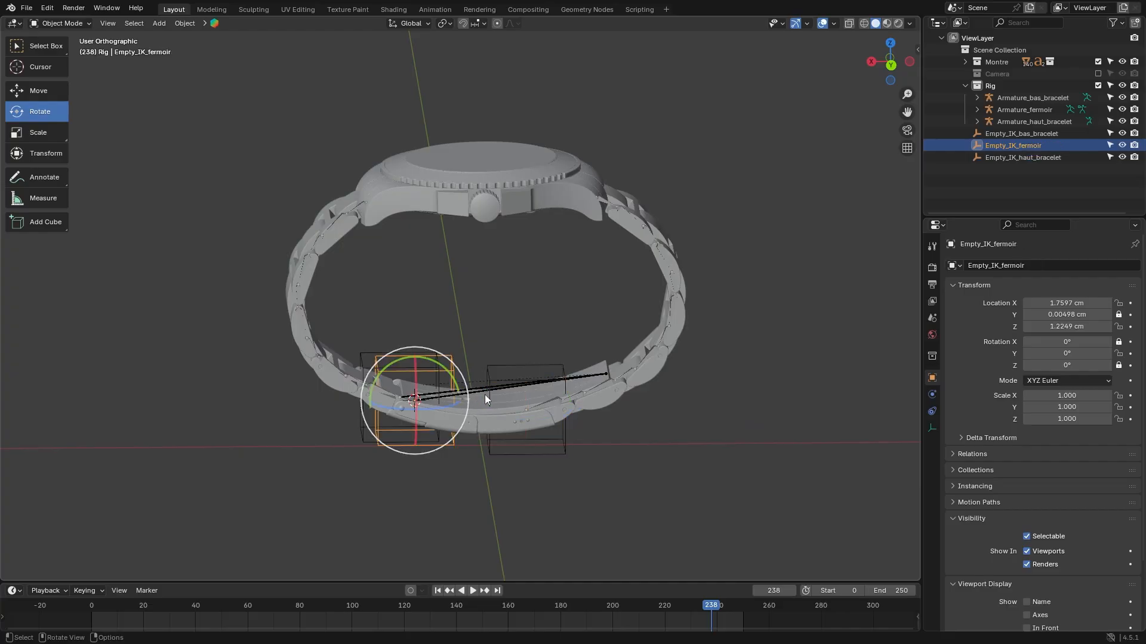
key(g)
key(Escape)
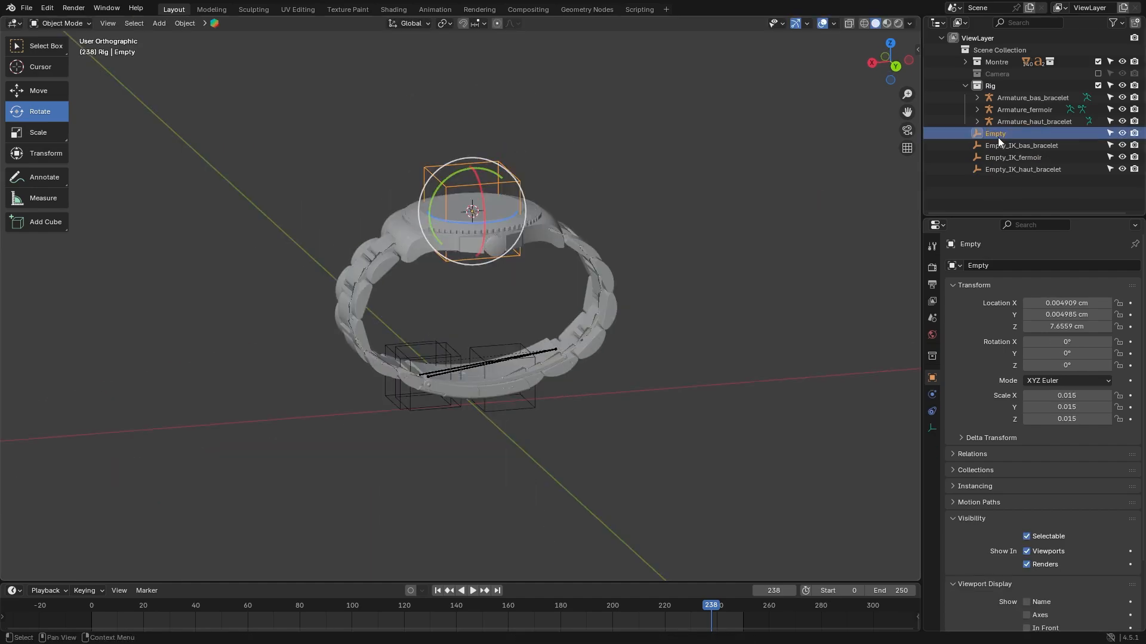
Create a CTRL_Global empty at the watch case and parent the case parts to it
middle_drag(407, 213, 503, 239)
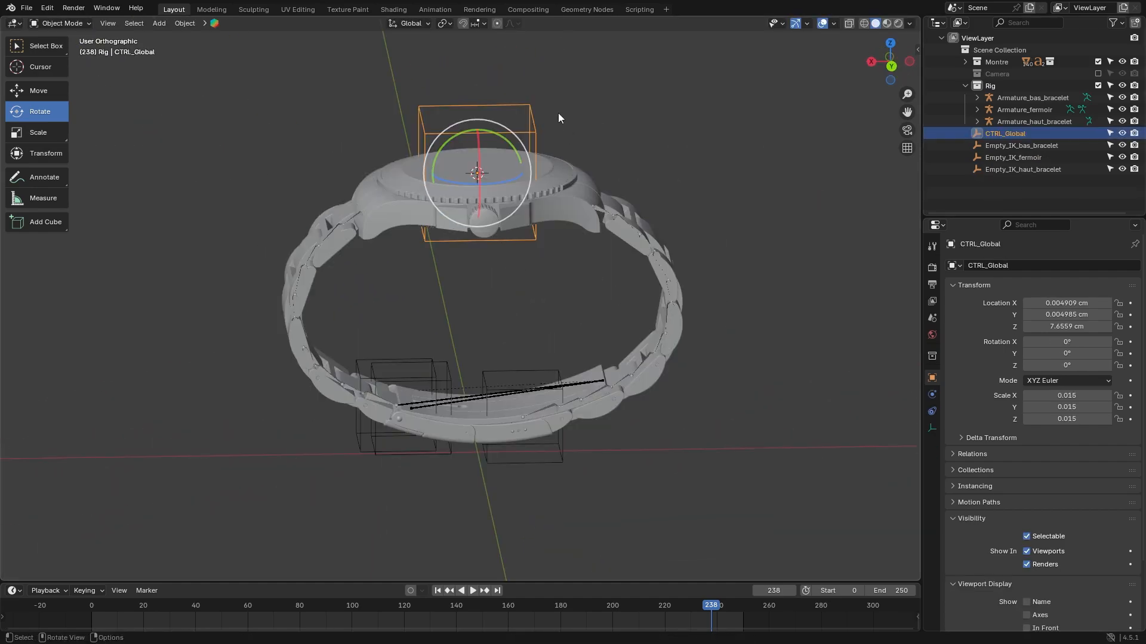
click(528, 133)
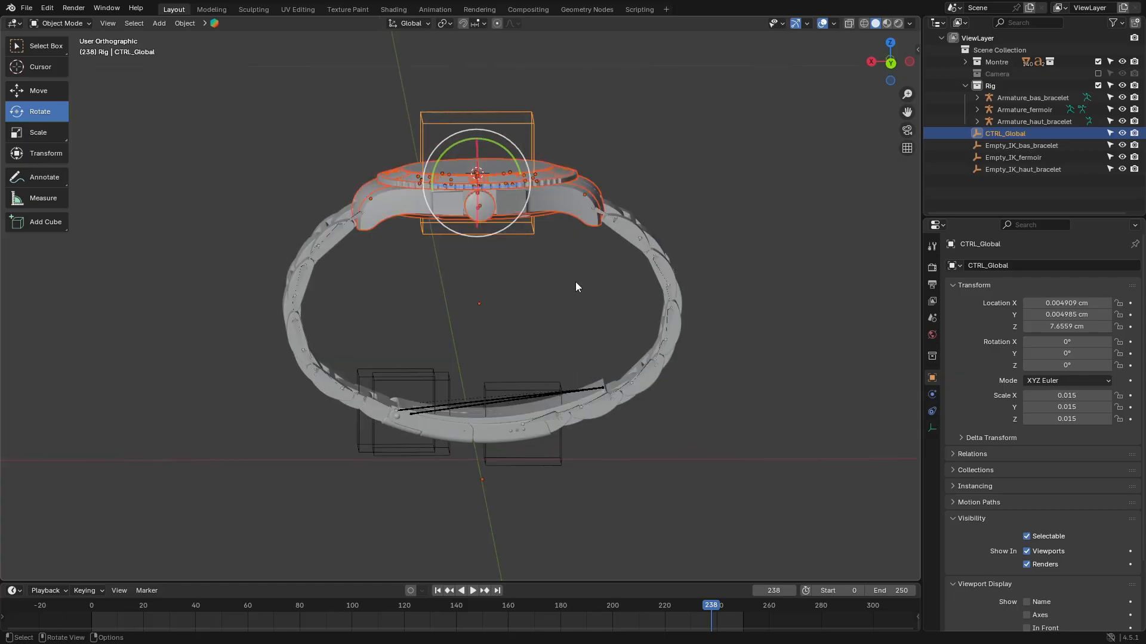
middle_drag(473, 228, 488, 218)
middle_drag(463, 139, 432, 125)
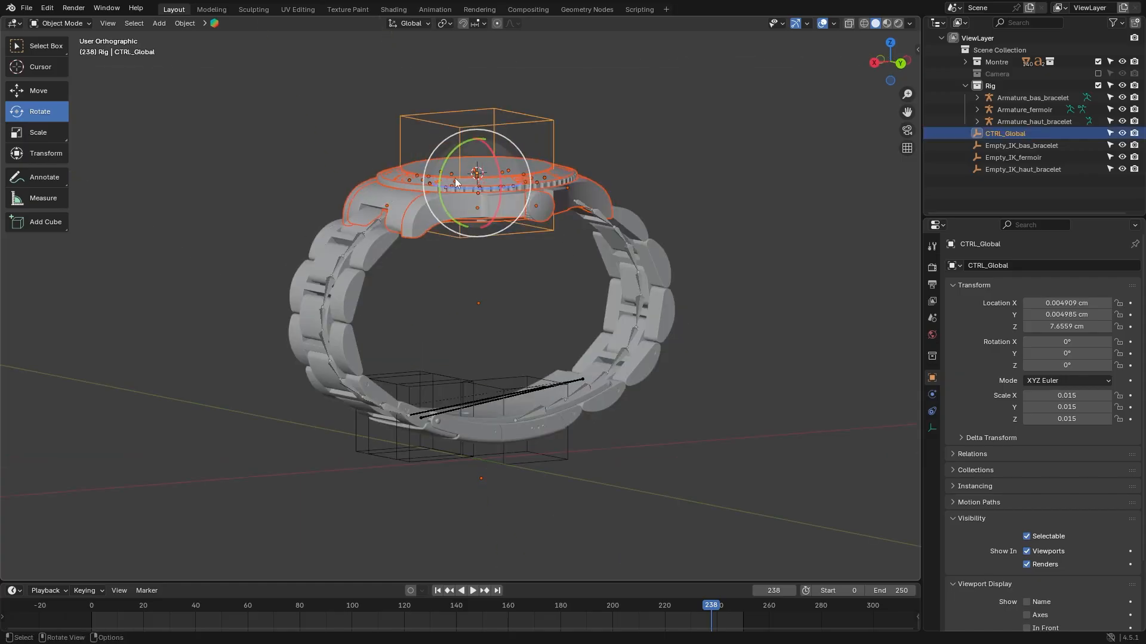
right_click(451, 169)
mouse_move(399, 144)
click(562, 345)
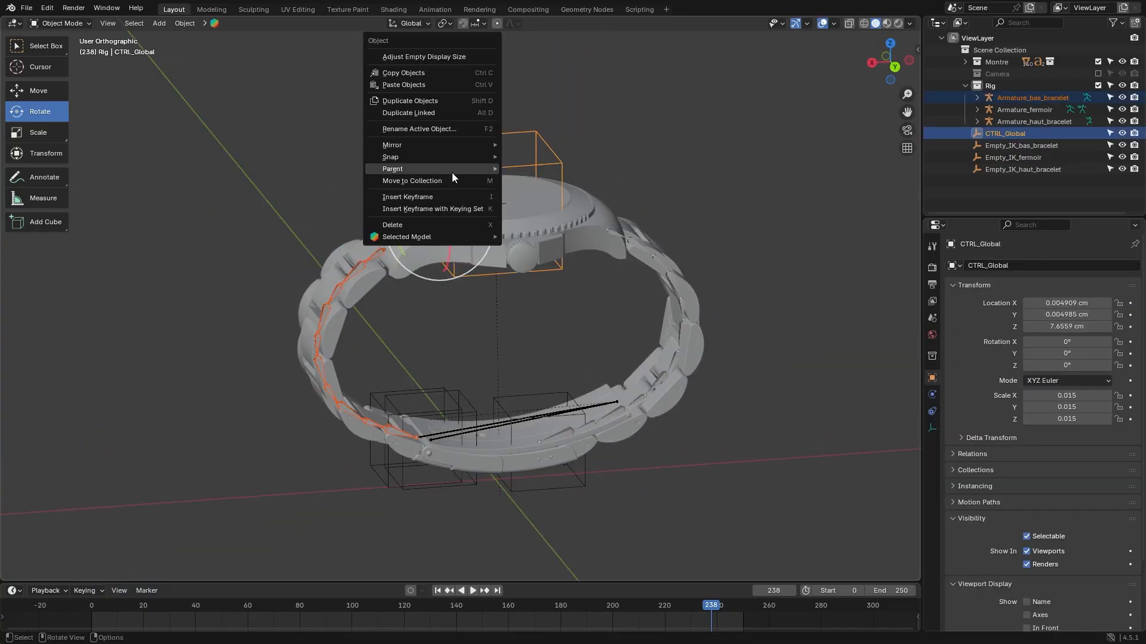
Parent Armature_bas_bracelet and Armature_haut_bracelet to CTRL_Global without inverse, keeping transforms, and test moving the control
mouse_move(452, 169)
click(570, 352)
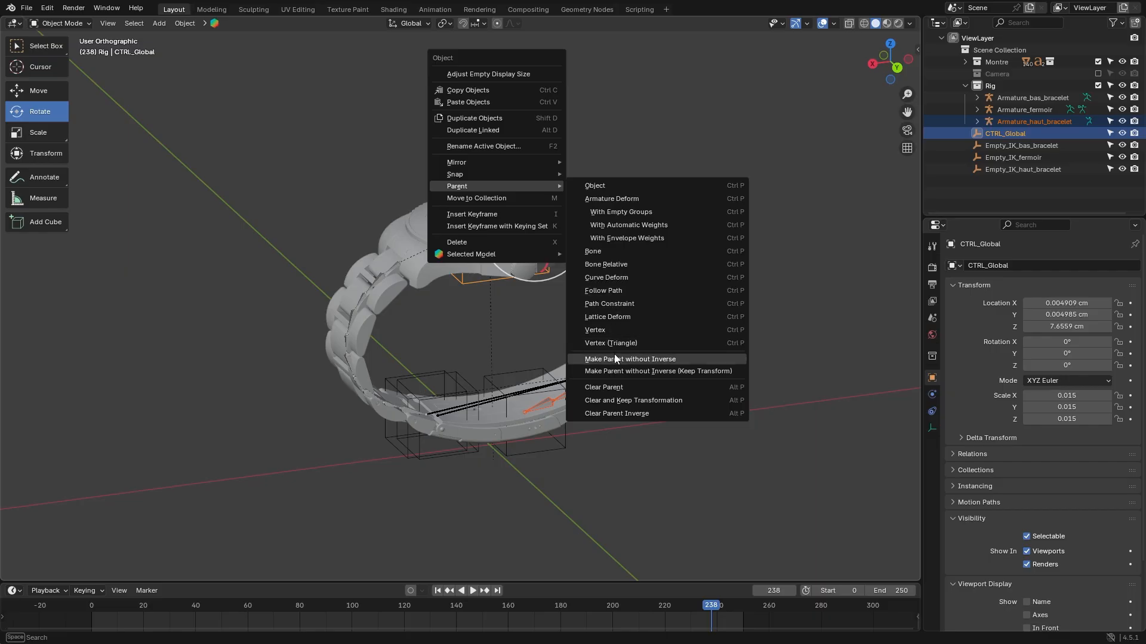
click(621, 370)
key(g)
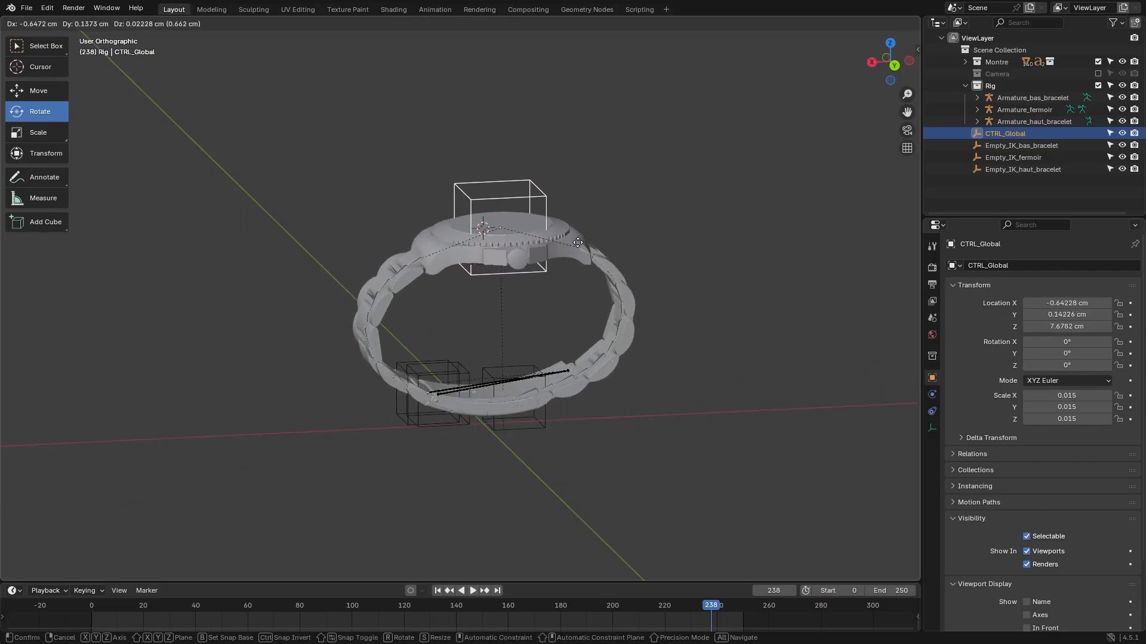
click(527, 296)
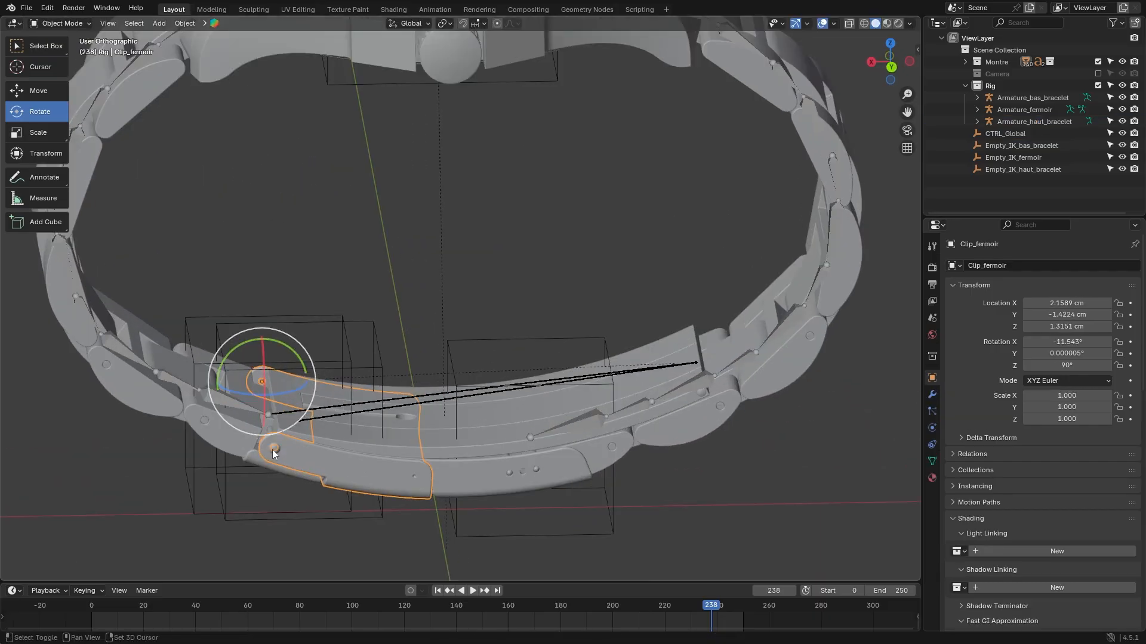
Parent Clip_fermoir and its pin to Empty_IK_bas_bracelet, and test the link by moving the empty
shift+click(273, 450)
middle_drag(276, 449, 295, 430)
shift+click(215, 363)
right_click(213, 362)
mouse_move(213, 363)
click(270, 363)
key(g)
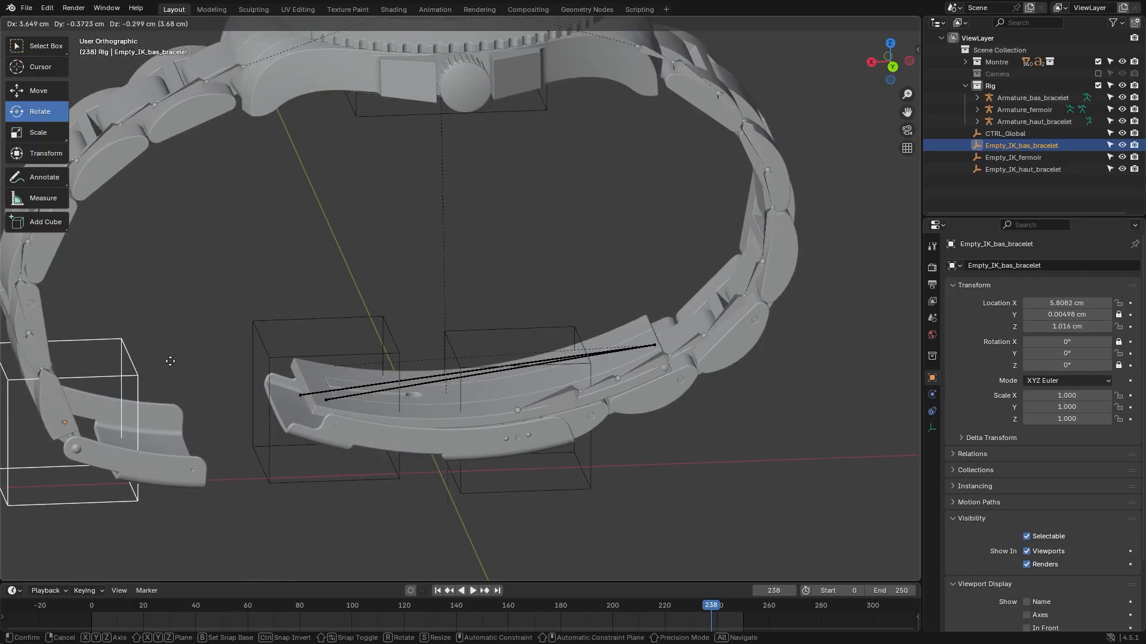
click(172, 353)
key(r)
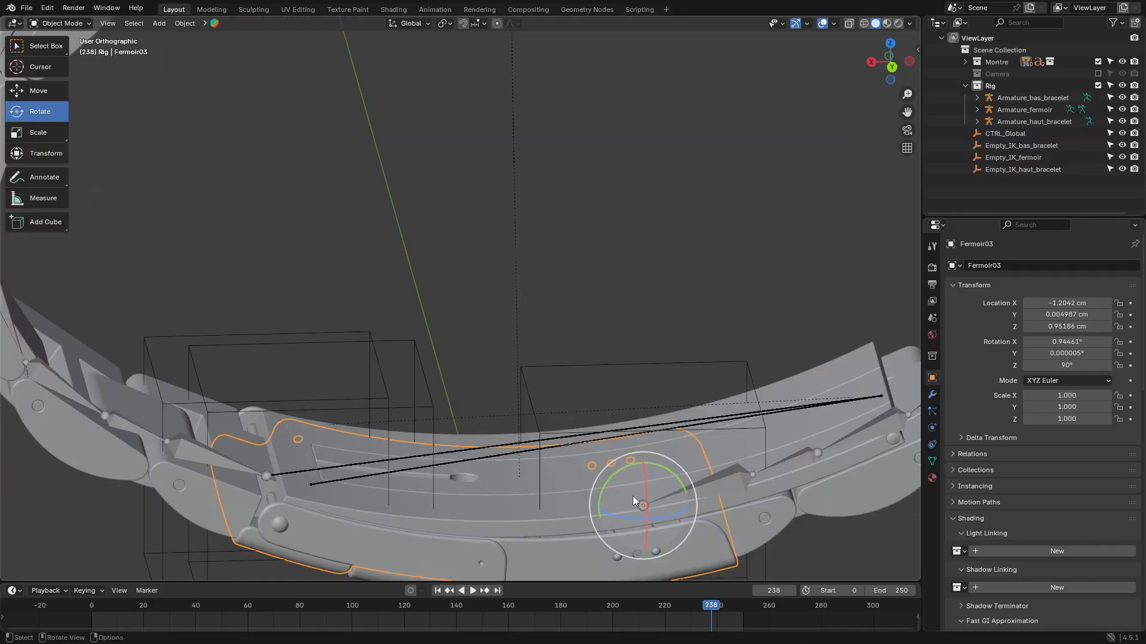
Parent Fermoir03 and the adjoining clasp pins to Empty_IK_haut_bracelet, and test the link by moving the empty
shift+middle_drag(633, 500, 592, 418)
shift+click(610, 468)
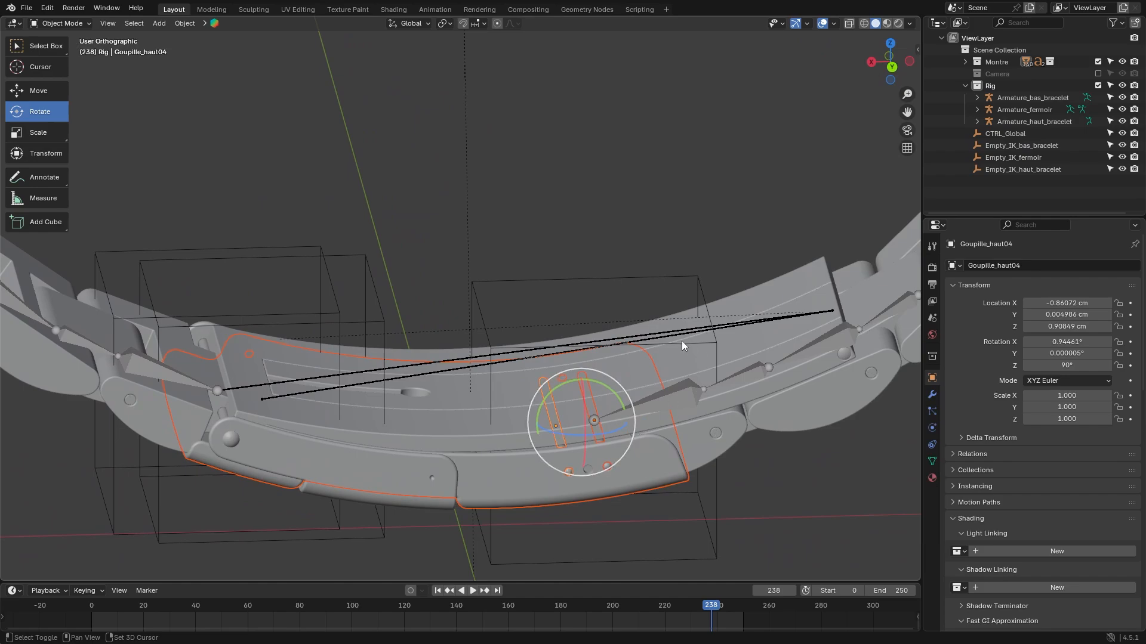
shift+click(655, 280)
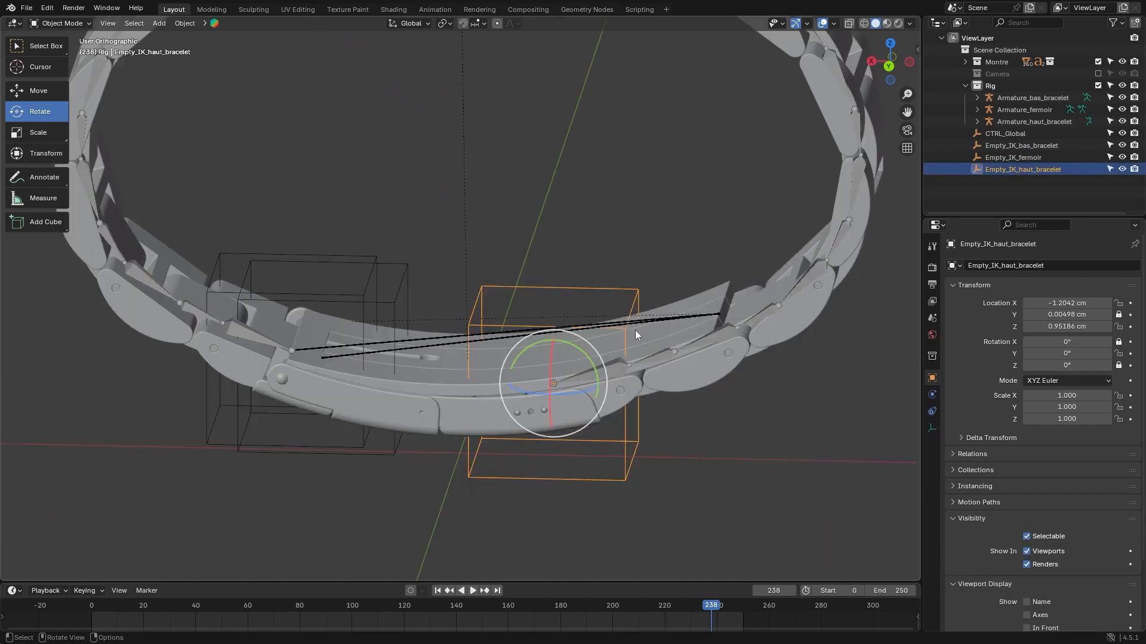
key(g)
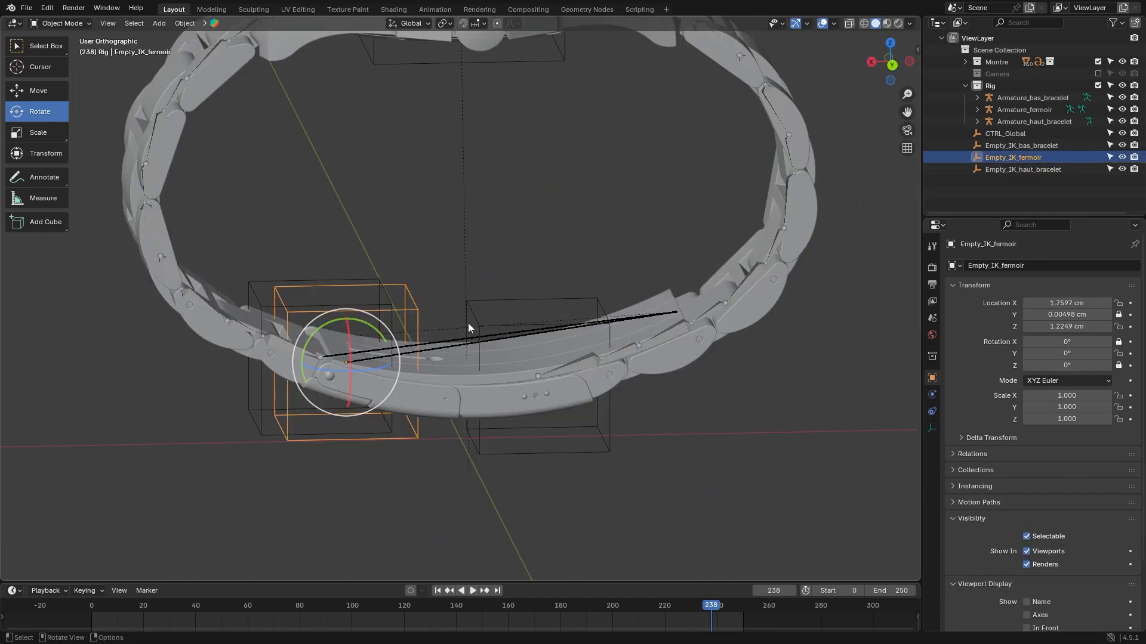
Parent Empty_IK_fermoir to Empty_IK_haut_bracelet, and Armature_fermoir to Empty_IK_bas_bracelet
shift+click(477, 303)
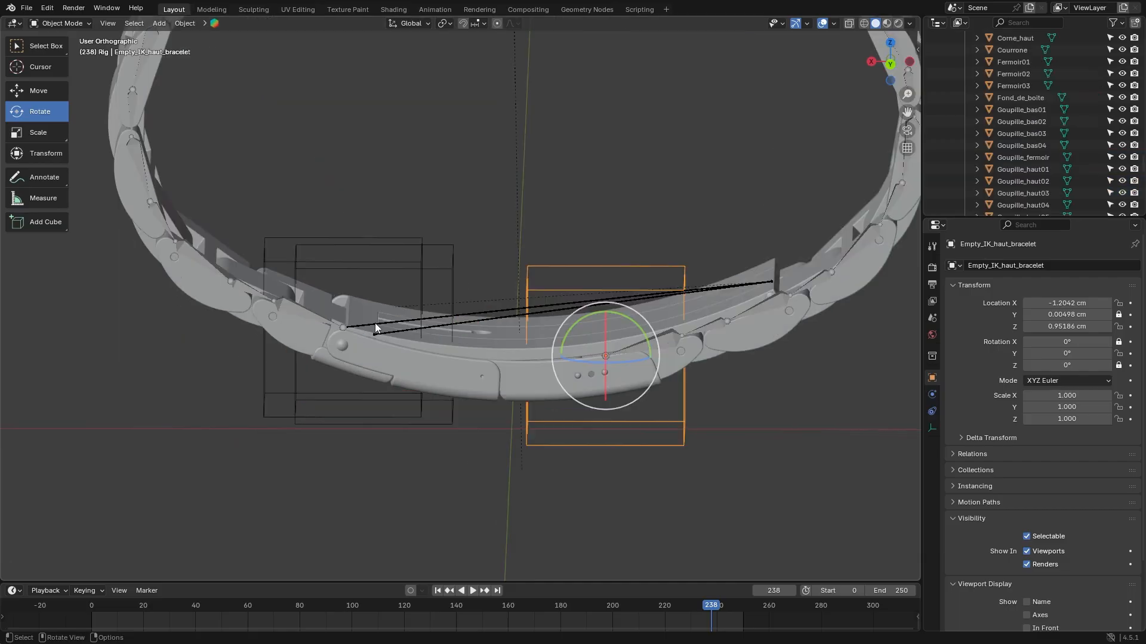
shift+click(295, 273)
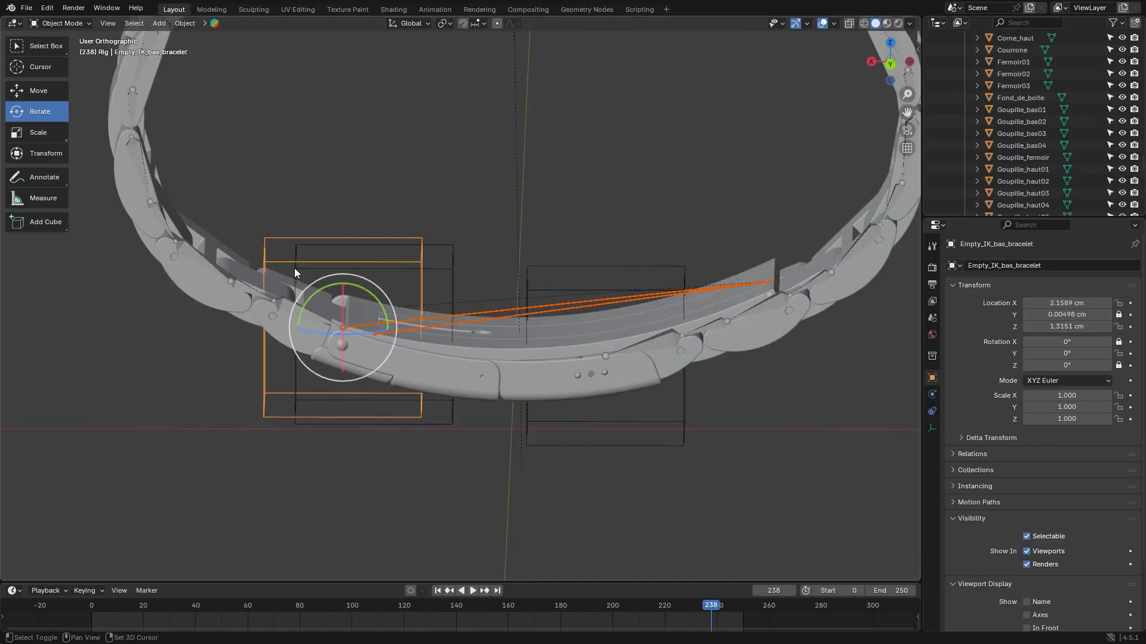
right_click(295, 268)
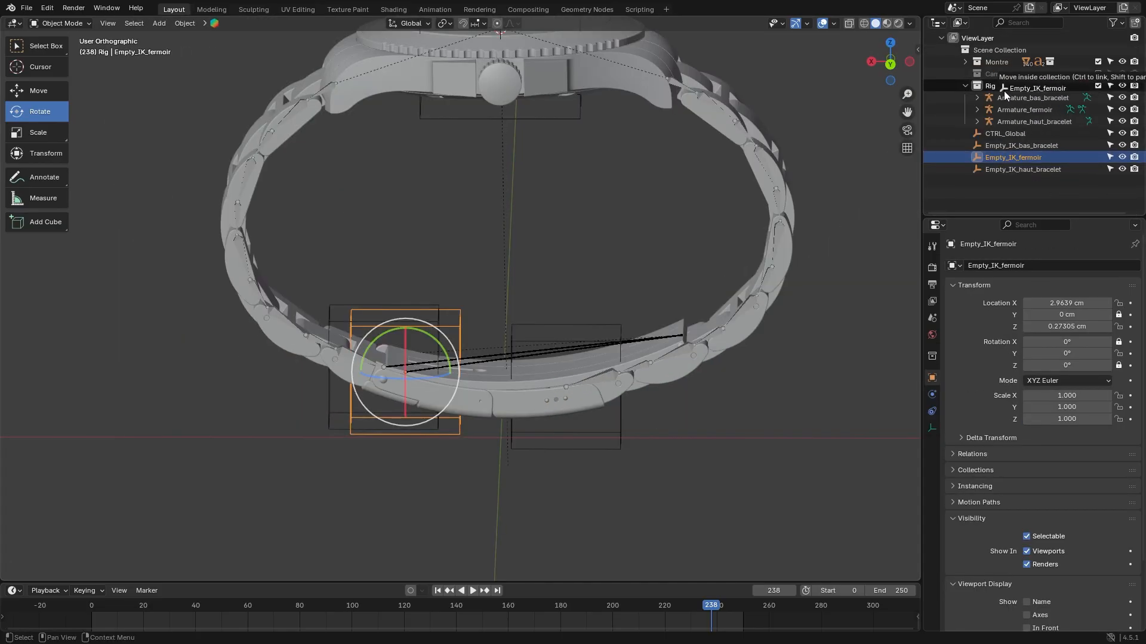
Place Empty_IK_fermoir in the Rig collection and rename the two bracelet empties CTRL_IK_bas_bracelet and CTRL_IK_haut_bracelet
drag(1003, 91, 1003, 91)
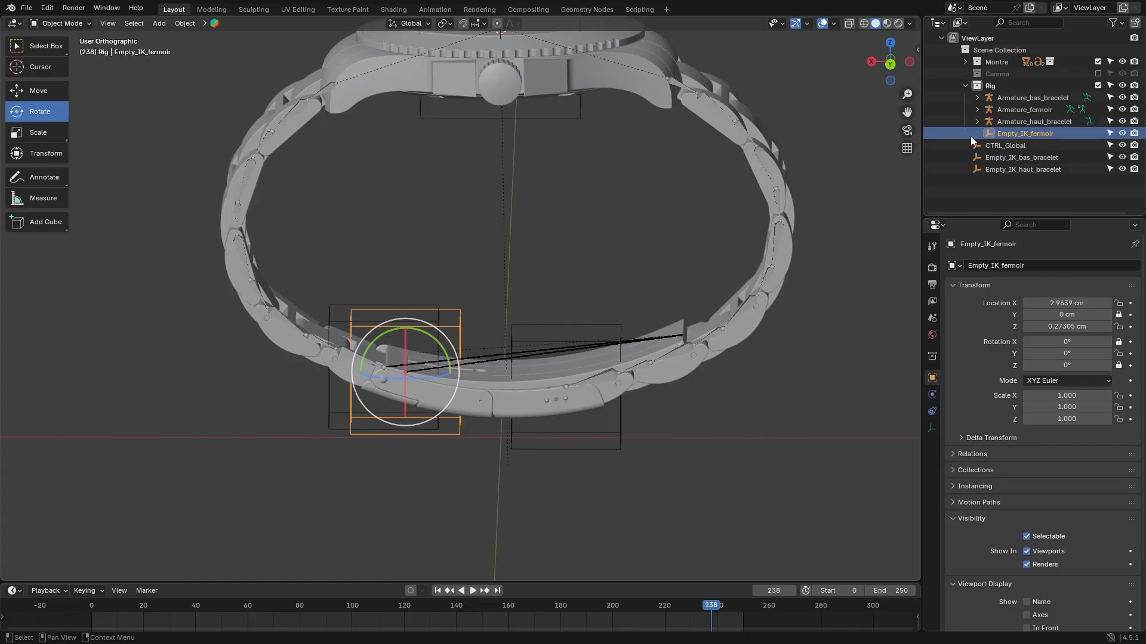
double_click(1000, 156)
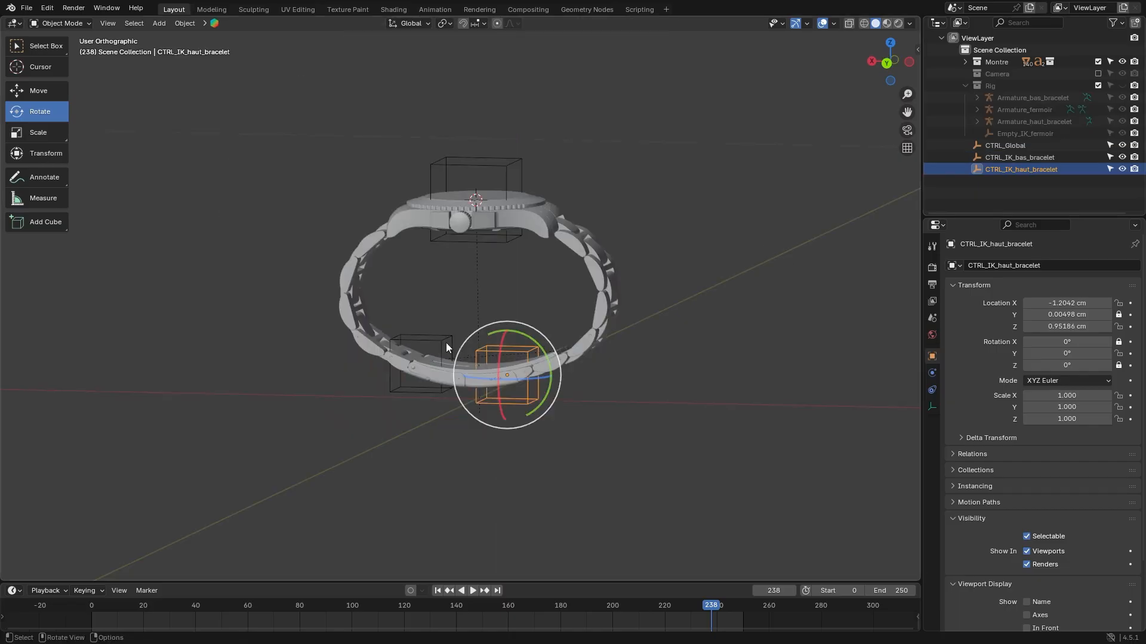
Parent CTRL_IK_bas_bracelet and CTRL_IK_haut_bracelet to CTRL_Global without inverse, keeping transforms
shift+click(446, 343)
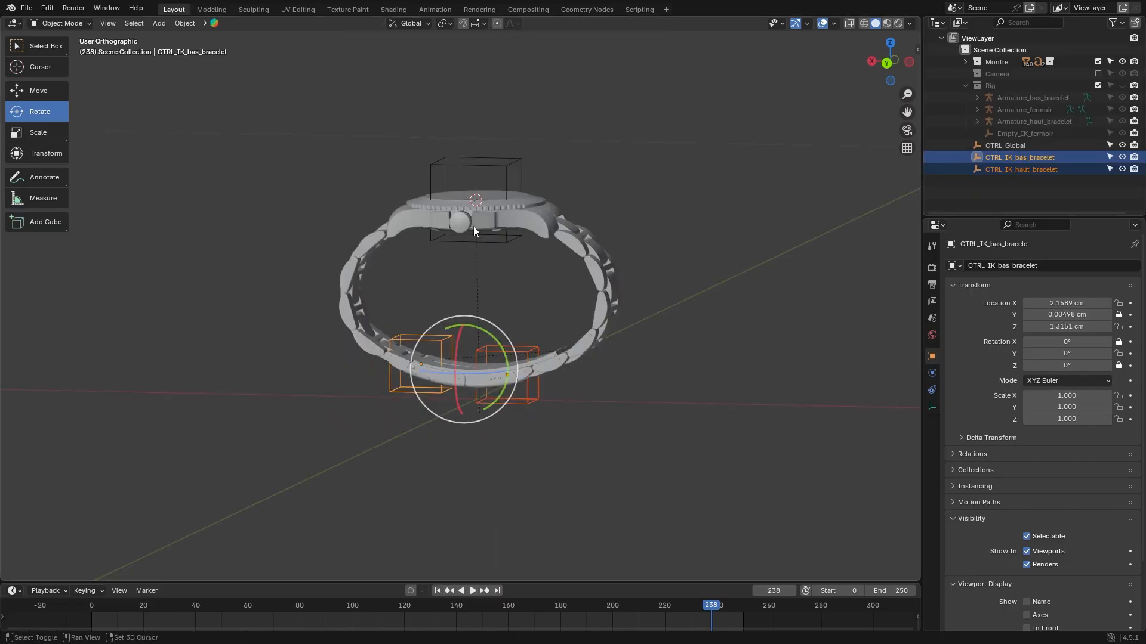
shift+click(469, 168)
middle_drag(508, 244, 528, 258)
right_click(489, 170)
mouse_move(491, 171)
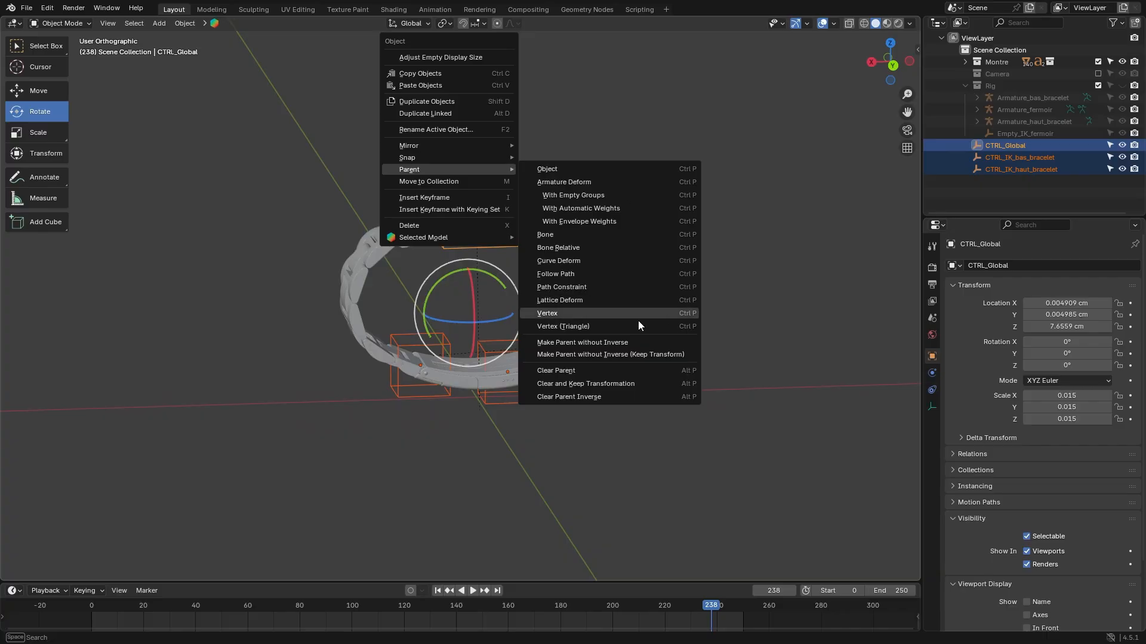
click(634, 356)
Try rotating and moving CTRL_Global to test that the whole watch follows it
middle_drag(516, 222, 514, 257)
key(r)
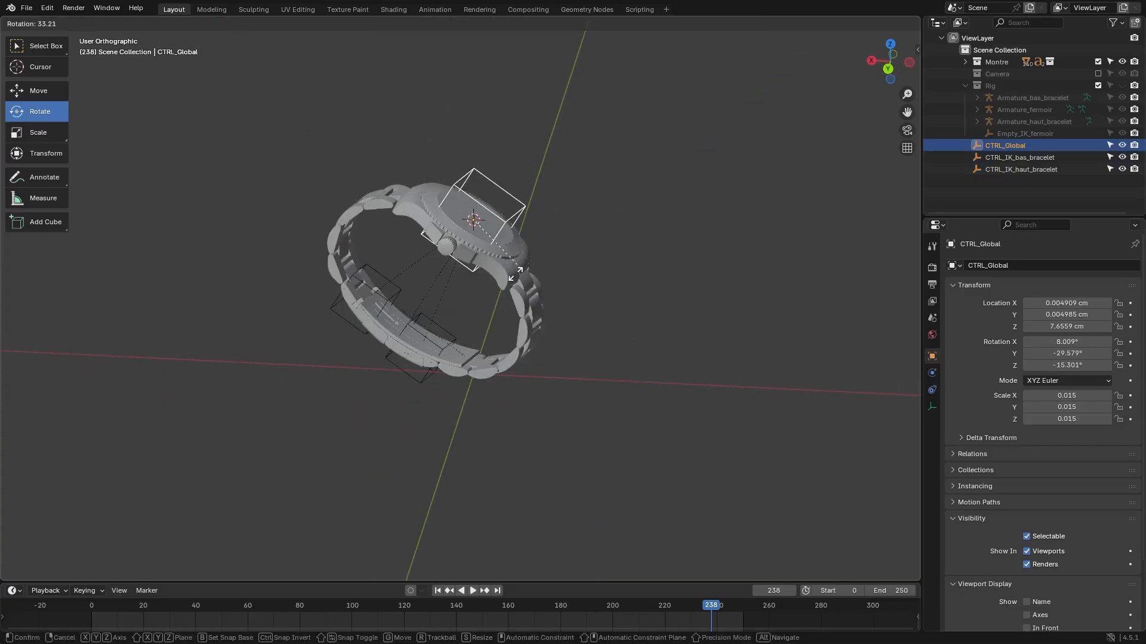
right_click(553, 165)
middle_drag(554, 167, 592, 246)
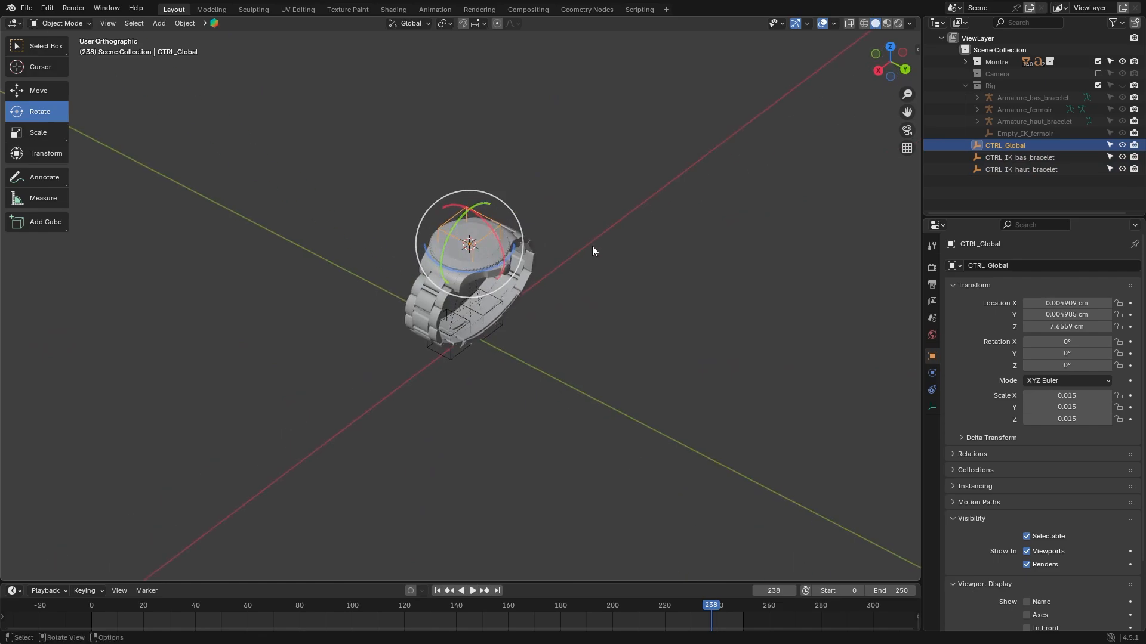
key(g)
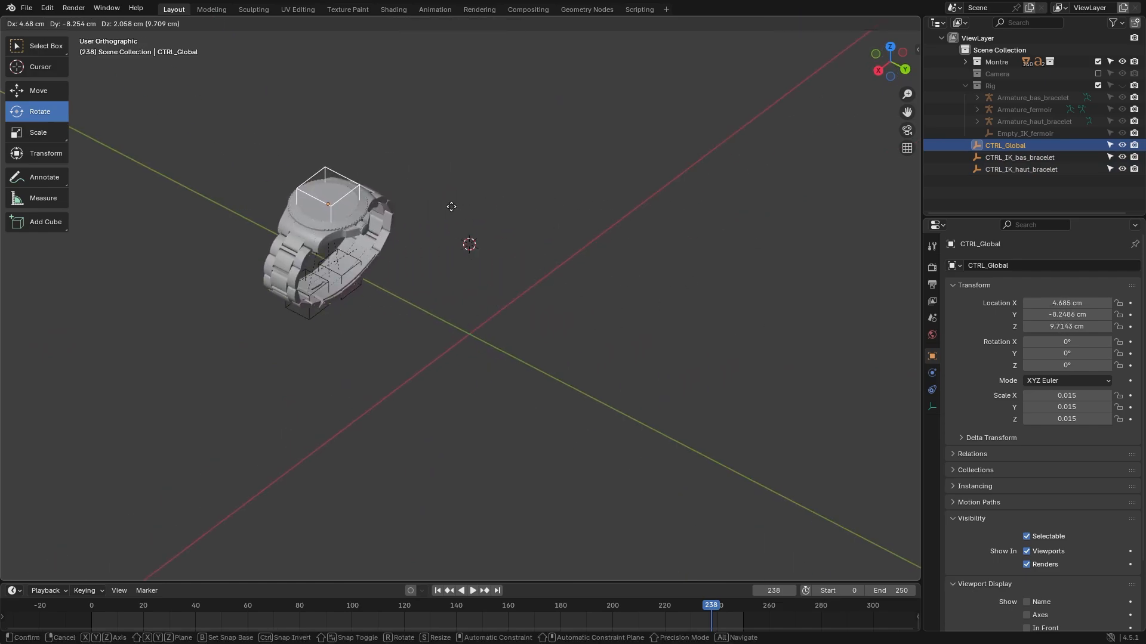
Try moving CTRL_IK_haut_bracelet and CTRL_IK_bas_bracelet apart to test opening the clasp
key(g)
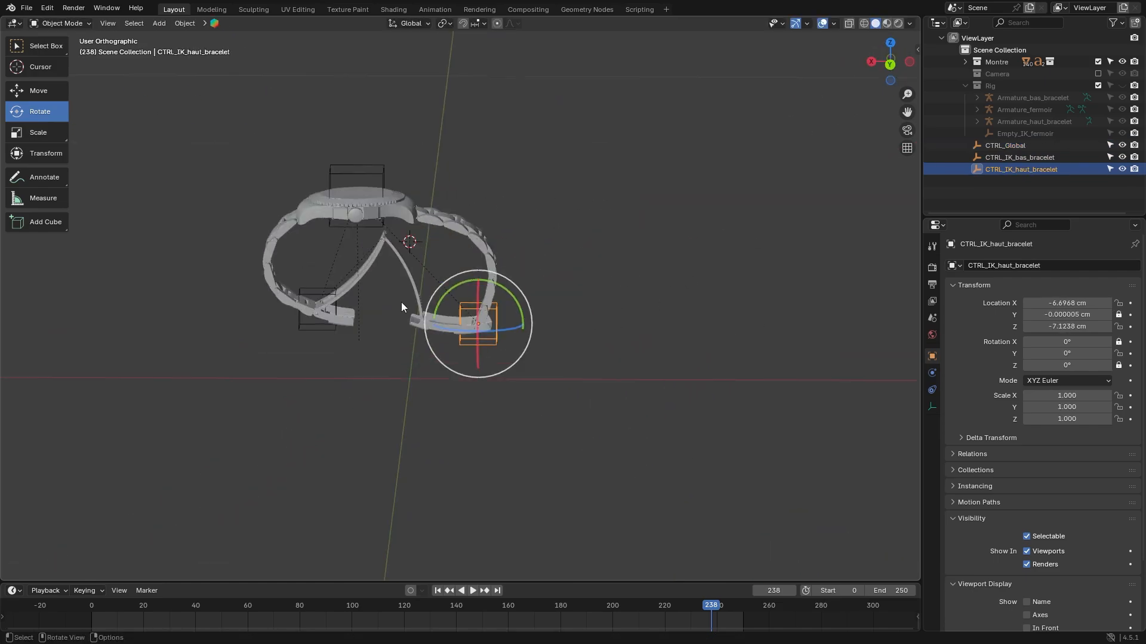
click(292, 306)
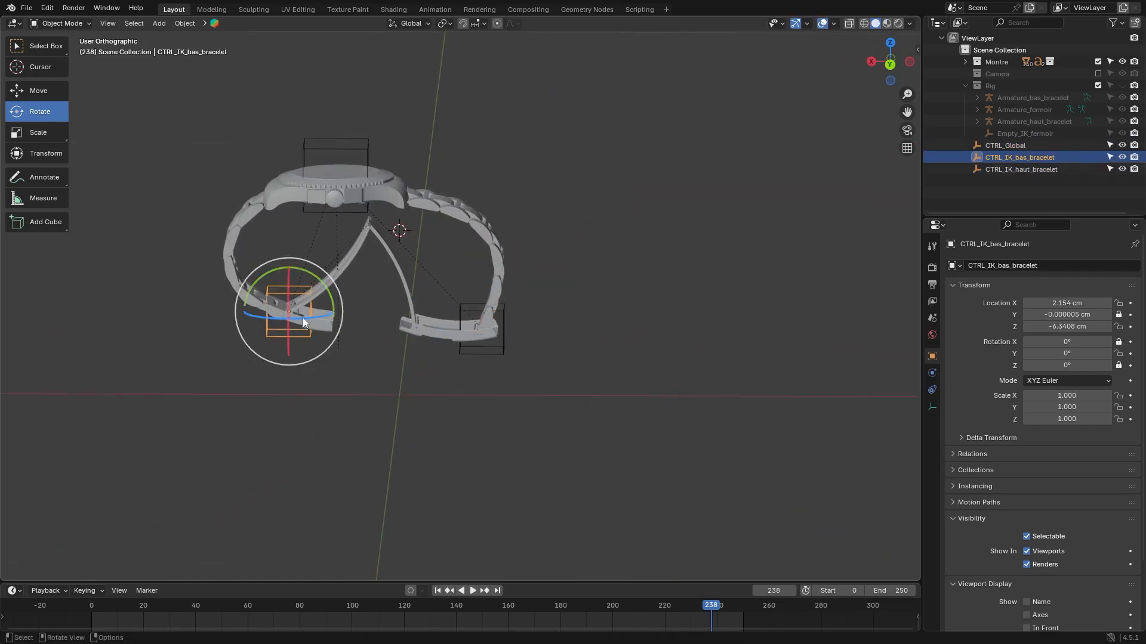
key(g)
click(230, 313)
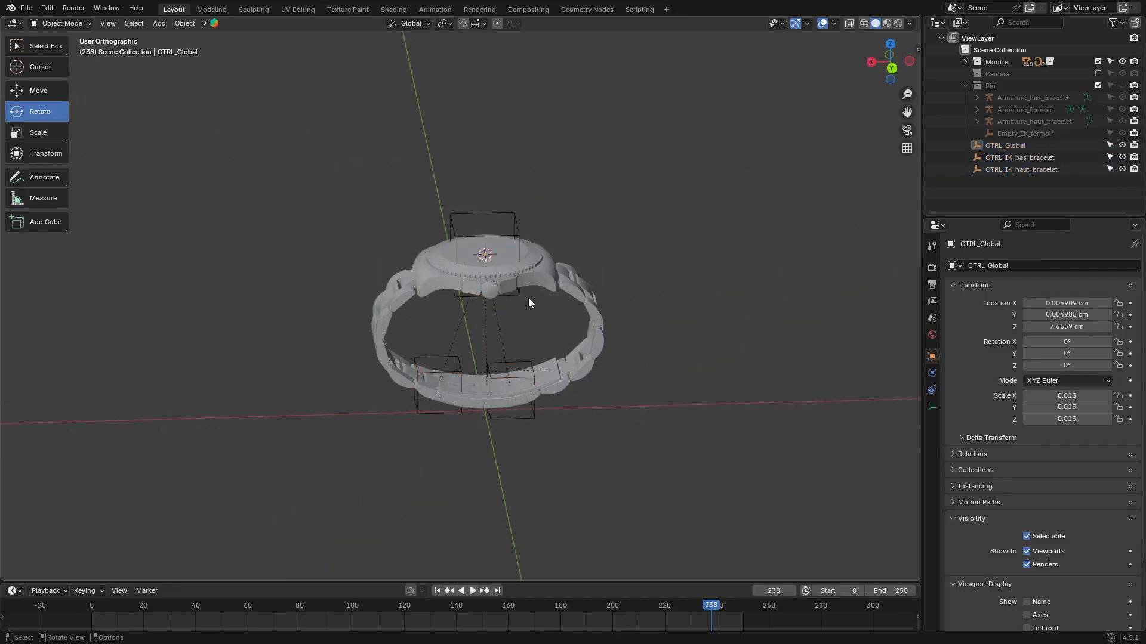
Move CTRL_IK_bas_bracelet and CTRL_IK_haut_bracelet together about 2.6 cm upward along the Z axis
key(g)
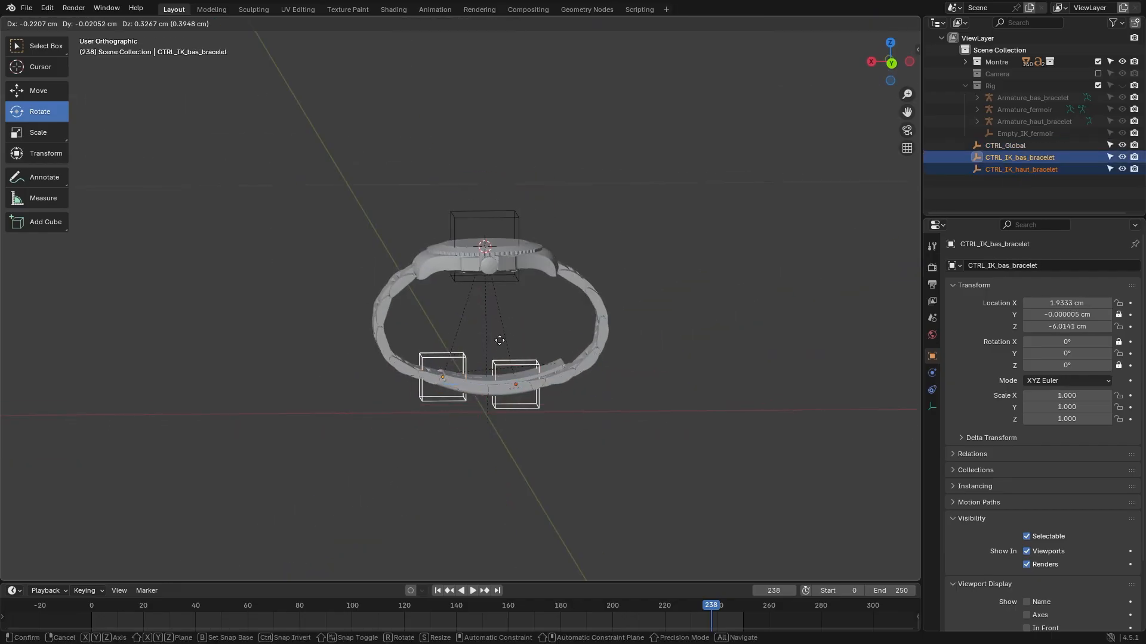
key(z)
click(517, 290)
Switch the viewport to rendered shading and examine the posed bracelet up close
mouse_move(517, 290)
middle_down()
mouse_move(493, 315)
mouse_move(472, 375)
mouse_move(463, 352)
middle_up()
scroll(494, 315, up, 3)
click(883, 24)
scroll(517, 318, up, 2)
mouse_move(516, 317)
middle_down()
mouse_move(509, 324)
mouse_move(502, 272)
middle_up()
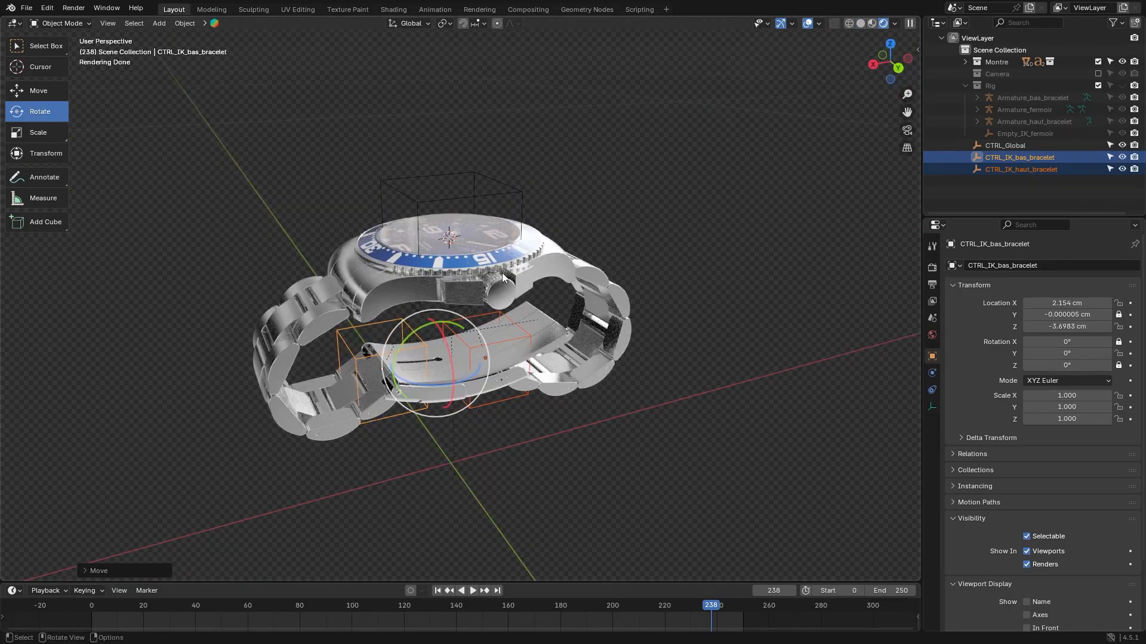